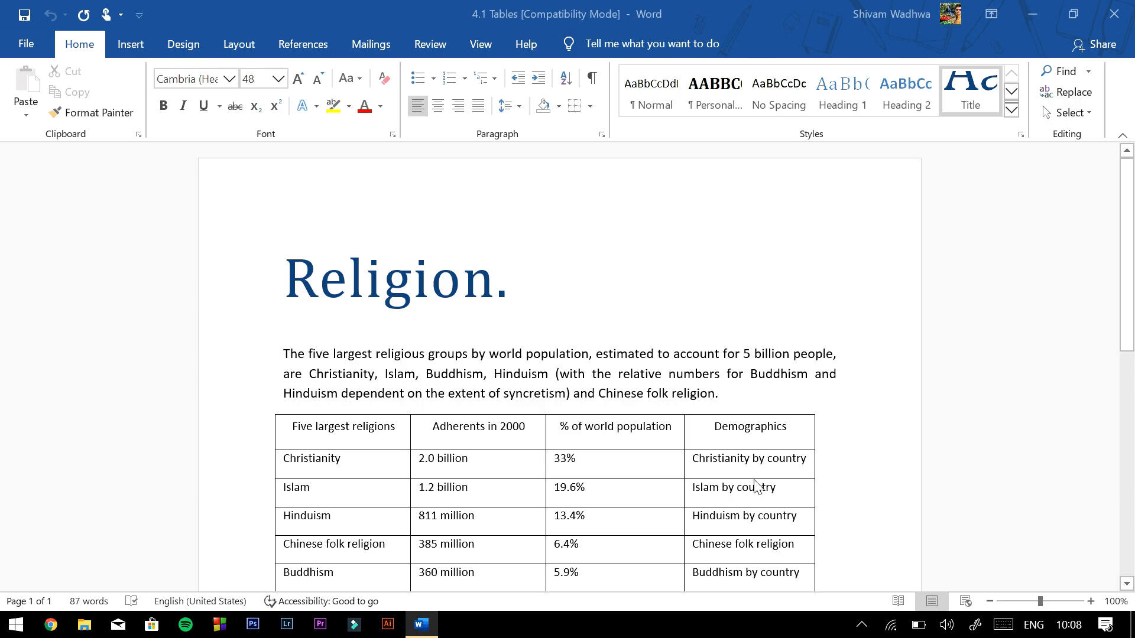
Insert a table with 4 columns and 6 rows below the existing religions table.
{"action": "scroll", "coordinate": [591, 319], "scroll_direction": "down", "scroll_amount": 2}
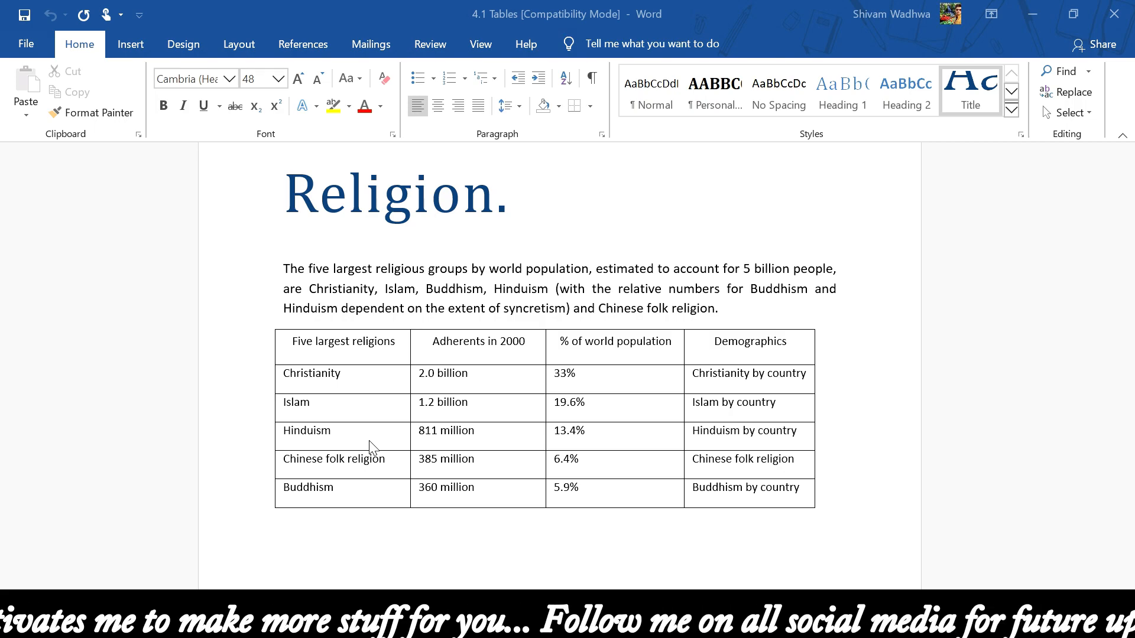
{"action": "scroll", "coordinate": [406, 412], "scroll_direction": "down", "scroll_amount": 1}
{"action": "scroll", "coordinate": [406, 412], "scroll_direction": "up", "scroll_amount": 1}
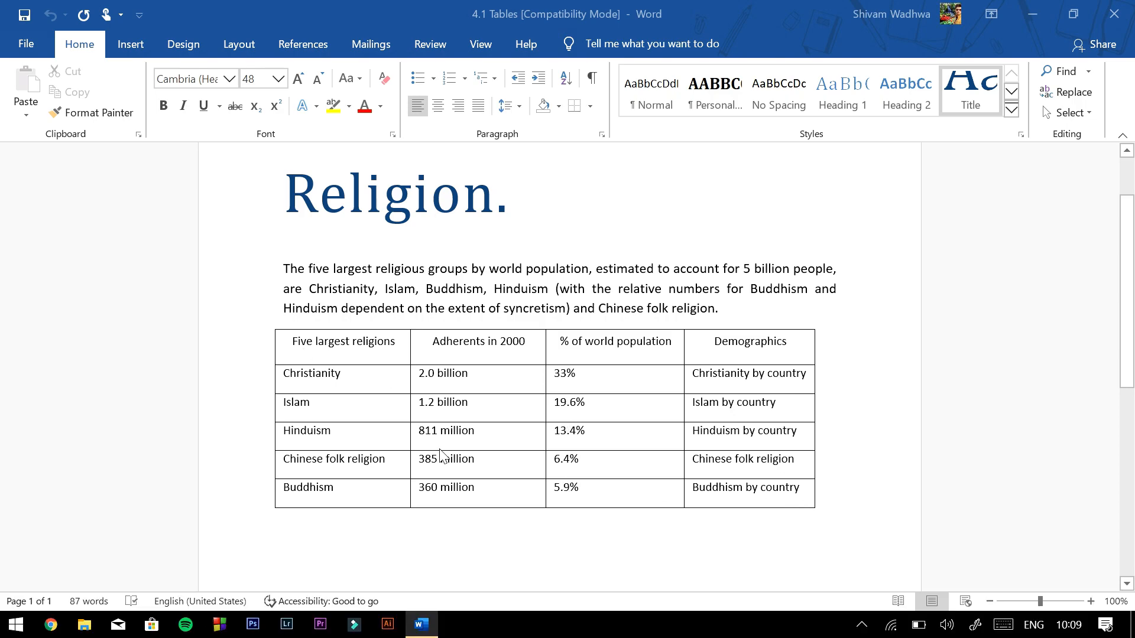
{"action": "scroll", "coordinate": [335, 405], "scroll_direction": "down", "scroll_amount": 3}
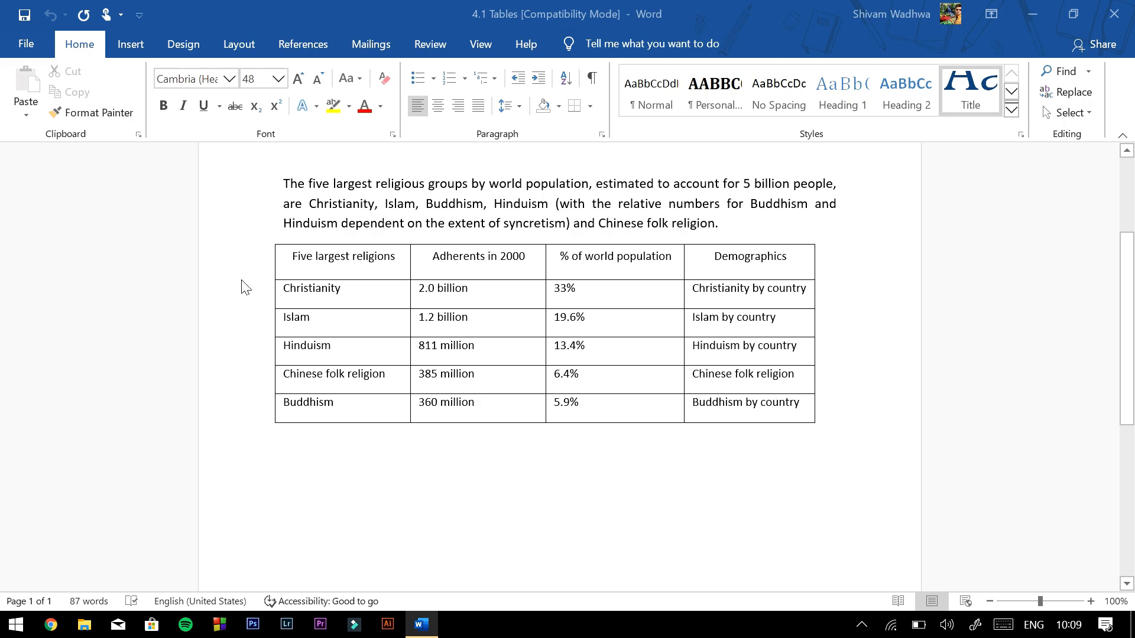
{"action": "left_click", "coordinate": [471, 328]}
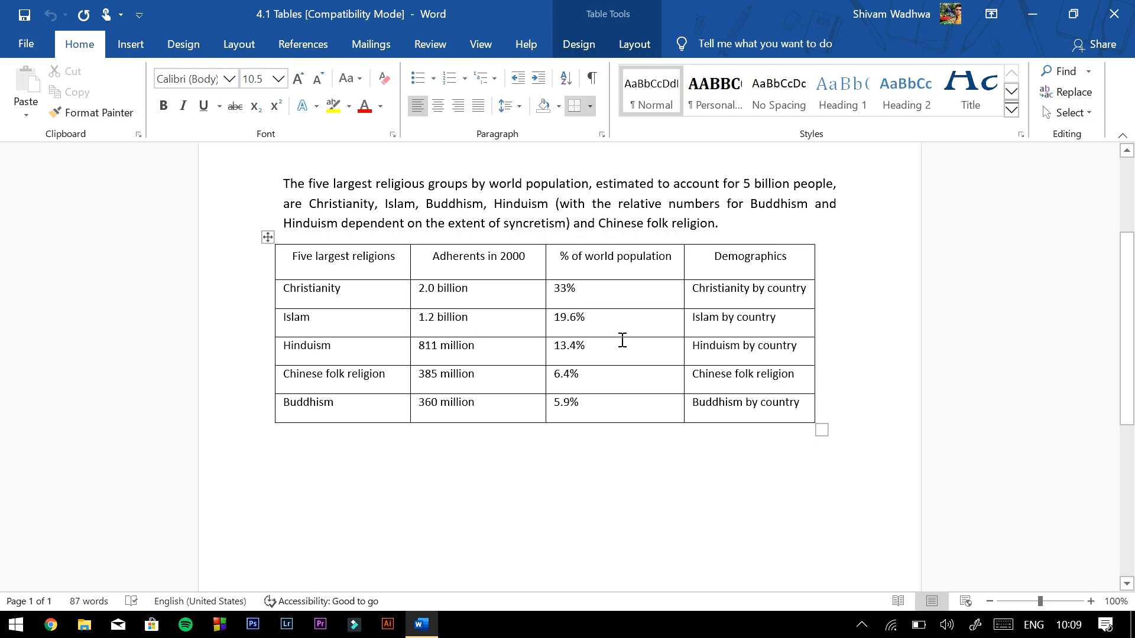
{"action": "left_click", "coordinate": [300, 467]}
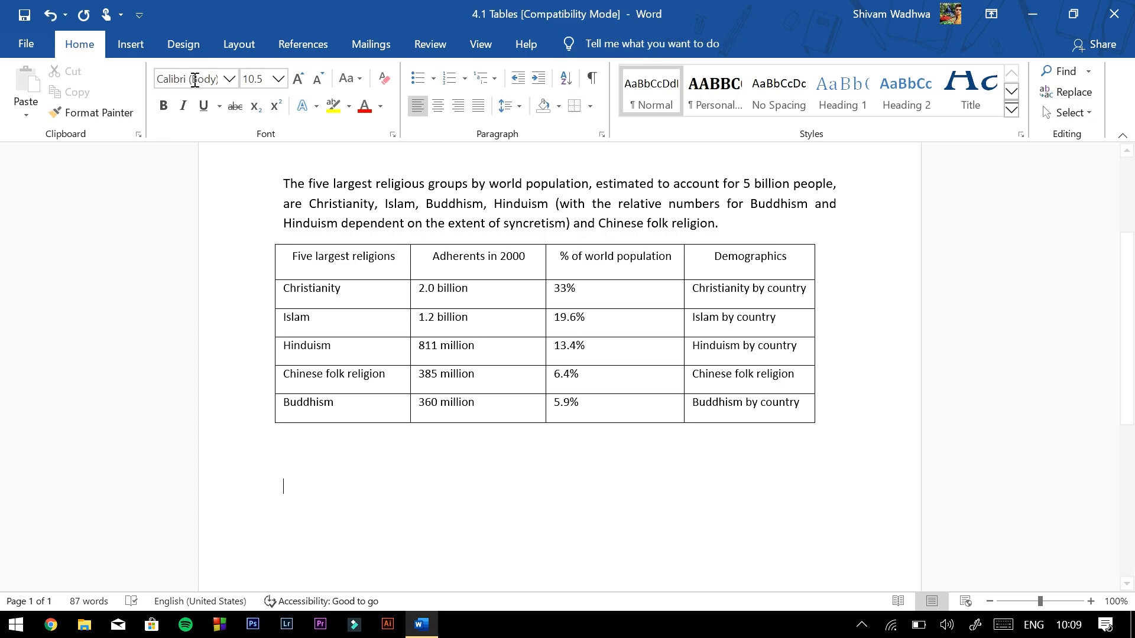
{"action": "left_click", "coordinate": [120, 46]}
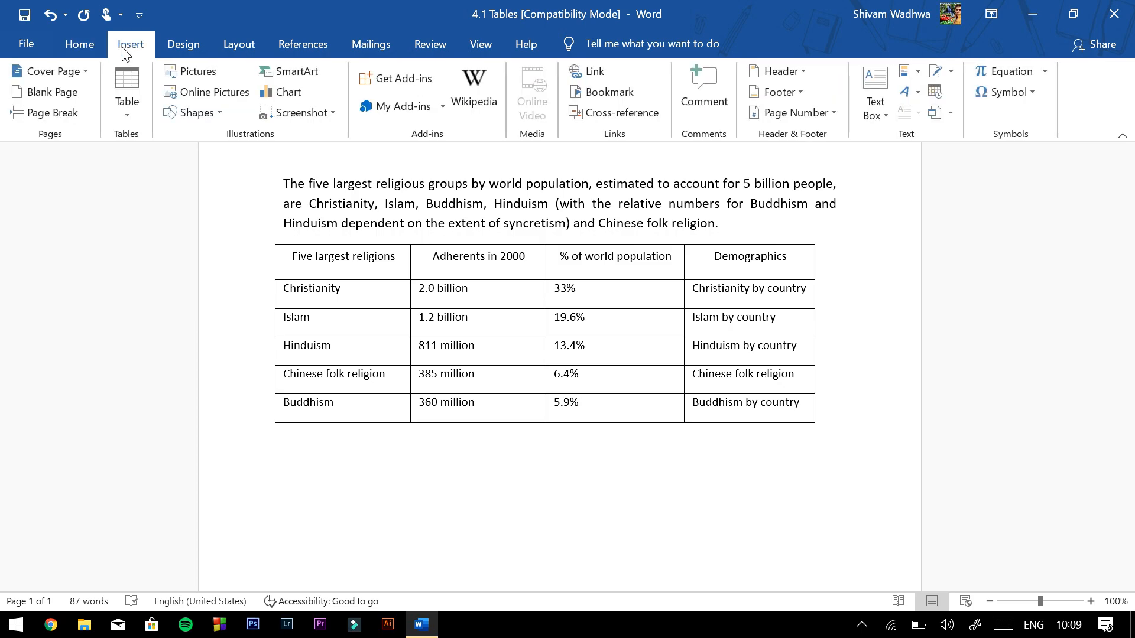
{"action": "left_click", "coordinate": [132, 109]}
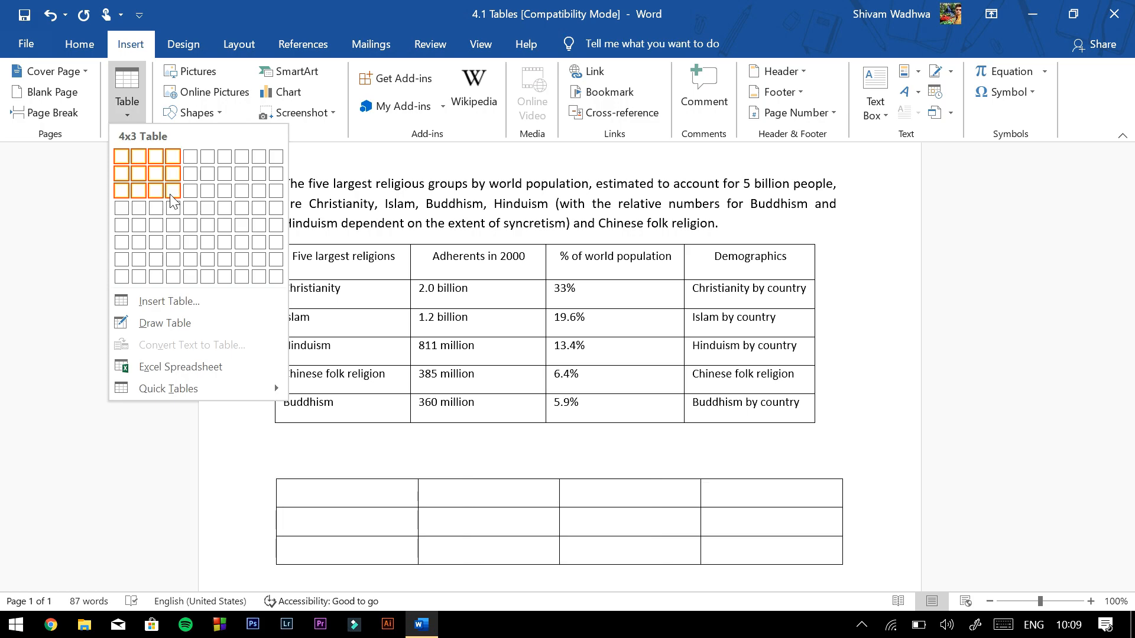
{"action": "left_click", "coordinate": [173, 242]}
Enter "Five largest religions" in the first cell of the new 4-column table.
{"action": "scroll", "coordinate": [278, 266], "scroll_direction": "down", "scroll_amount": 3}
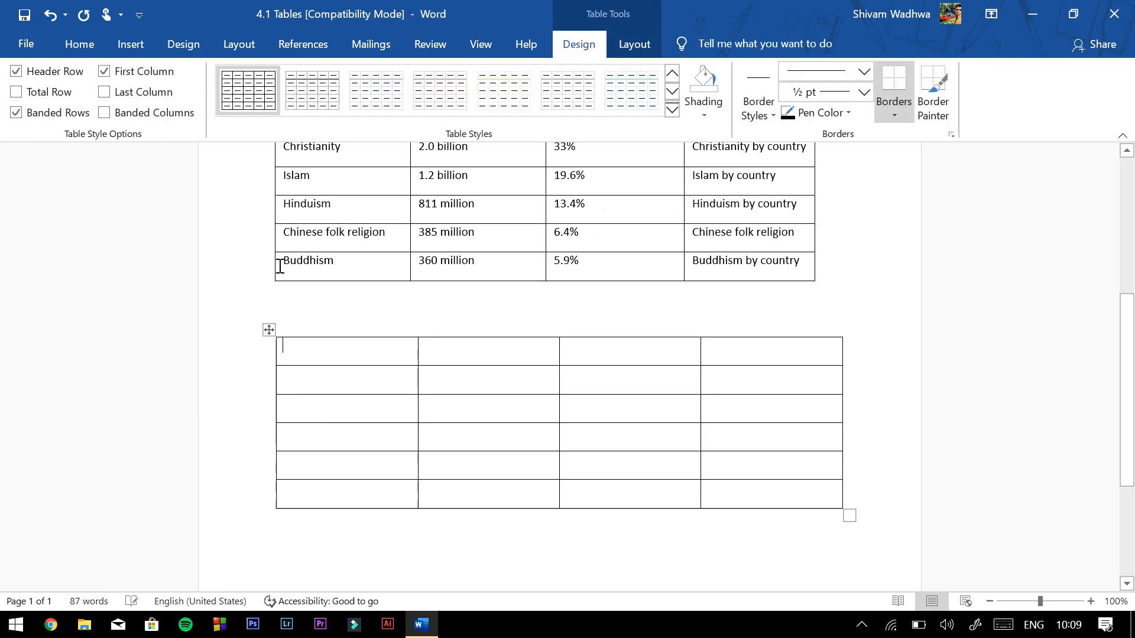
{"action": "scroll", "coordinate": [320, 329], "scroll_direction": "up", "scroll_amount": 3}
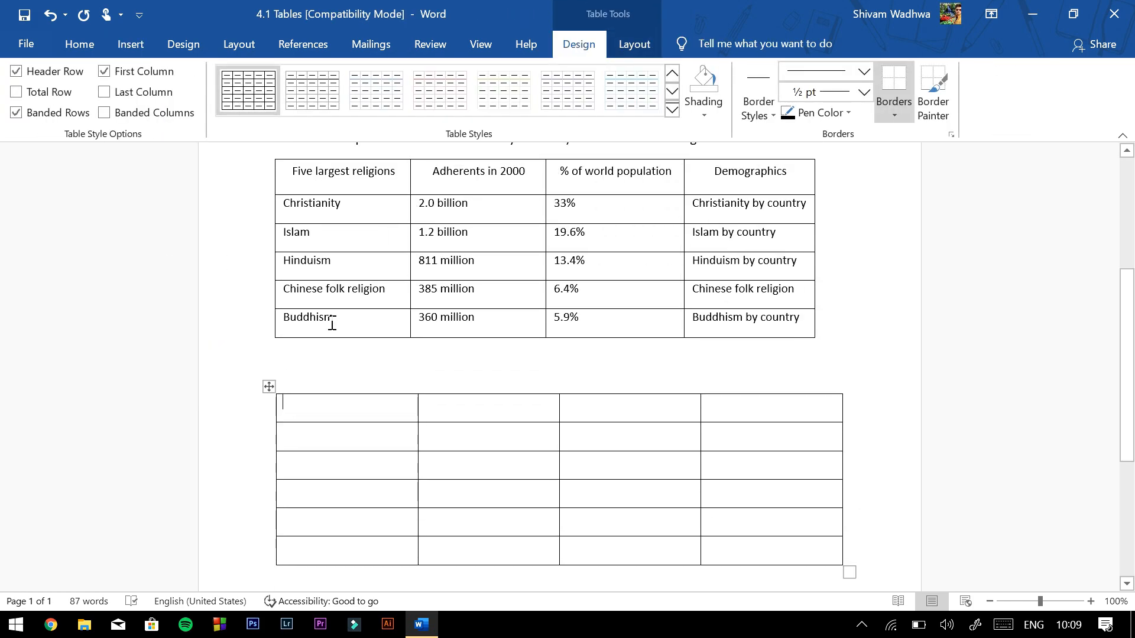
{"action": "type", "text": "Five"}
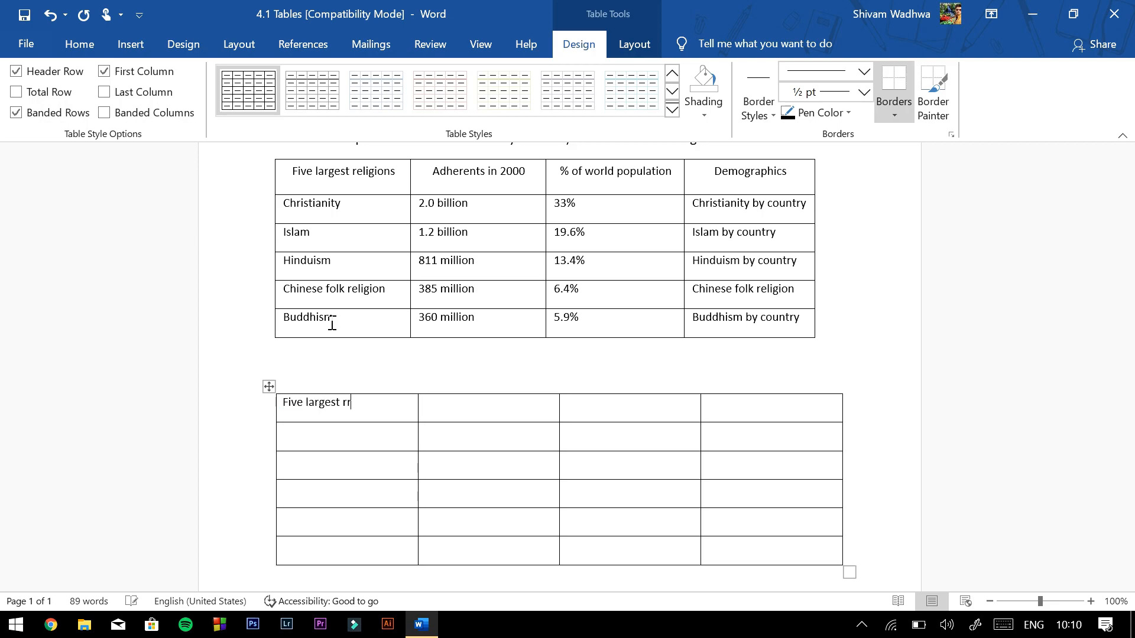
{"action": "type", "text": " largest religions"}
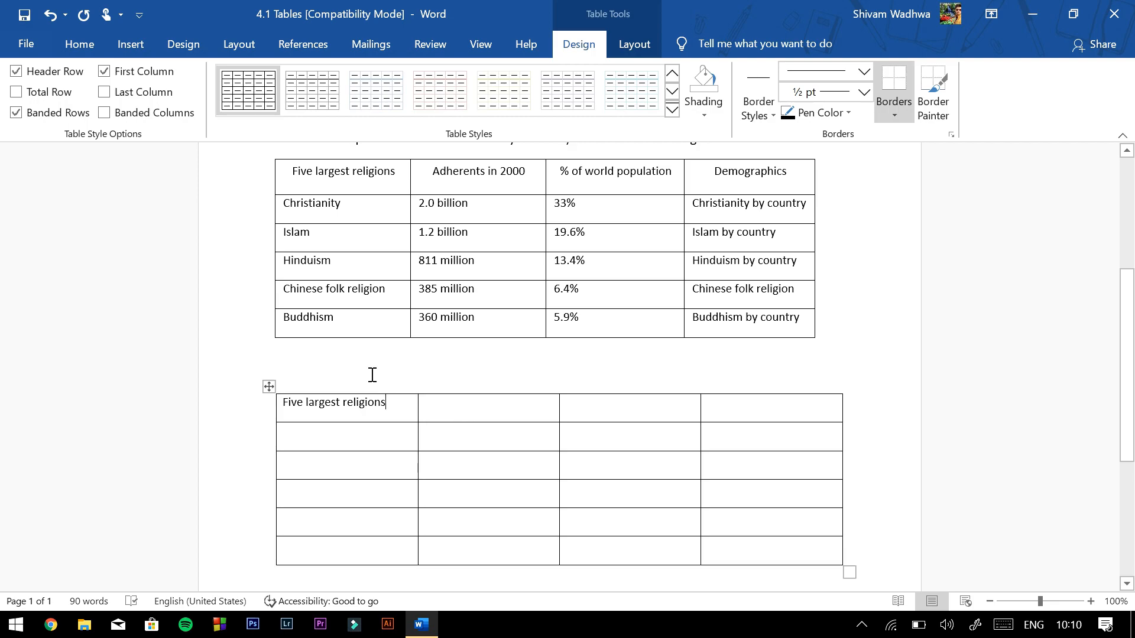
Move between the new table's cells and try adding a line break after "Five largest religions".
{"action": "left_click", "coordinate": [425, 407]}
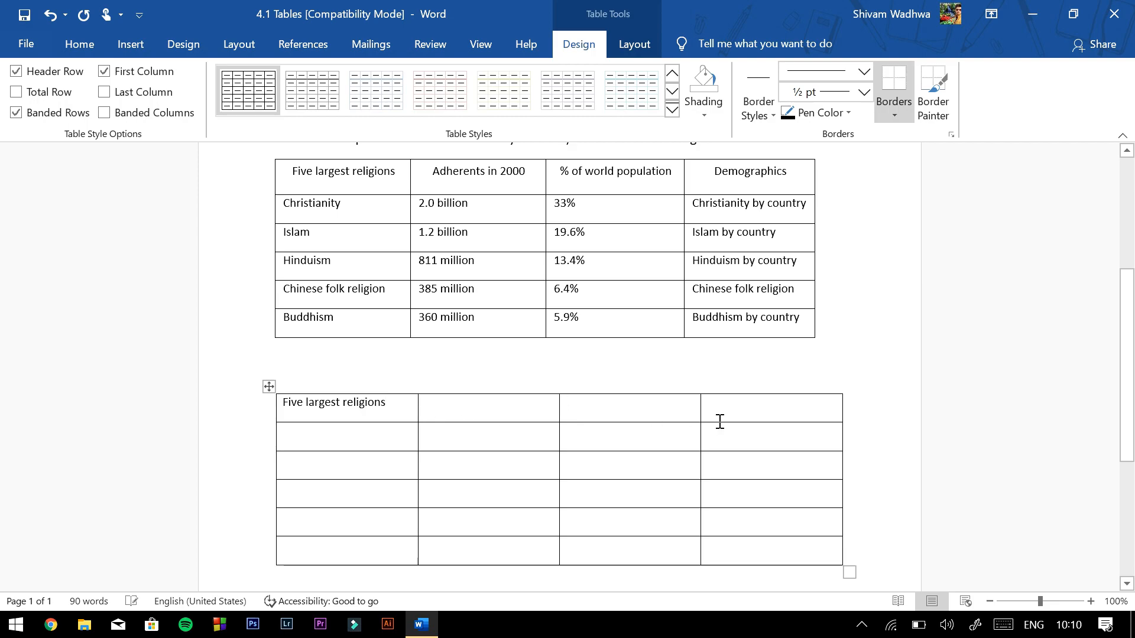
{"action": "left_click", "coordinate": [492, 420]}
{"action": "key", "text": "Tab"}
{"action": "key", "text": "Down"}
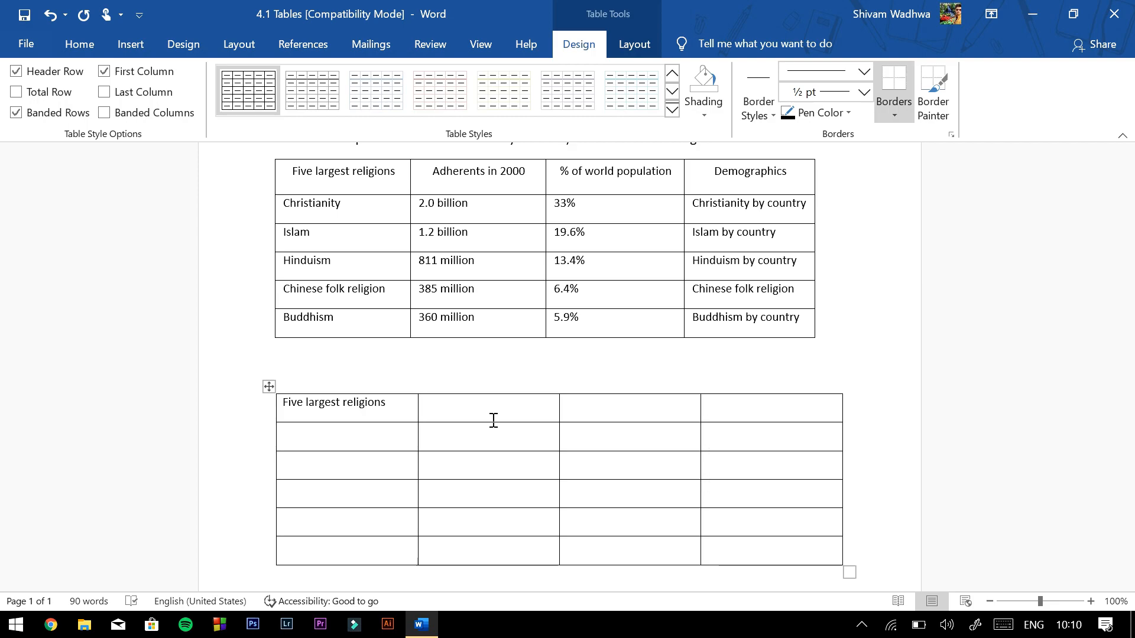
{"action": "key", "text": "Up"}
{"action": "key", "text": "Return"}
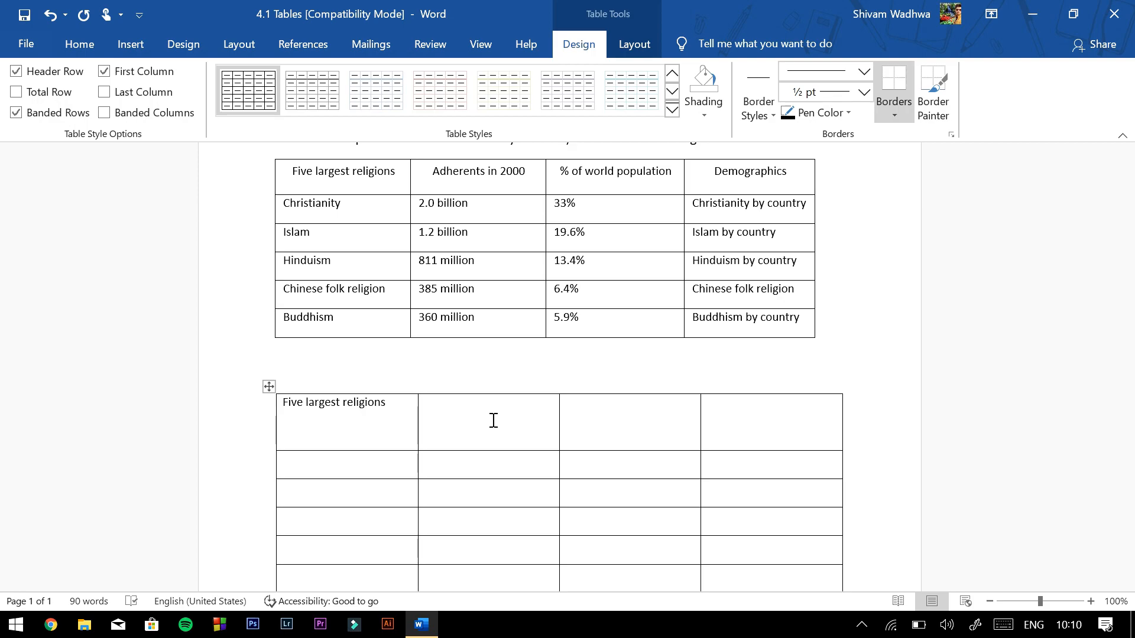
{"action": "key", "text": "BackSpace"}
Insert another table below the second one by specifying 4 columns and 6 rows with fixed automatic column width.
{"action": "scroll", "coordinate": [502, 410], "scroll_direction": "down", "scroll_amount": 2}
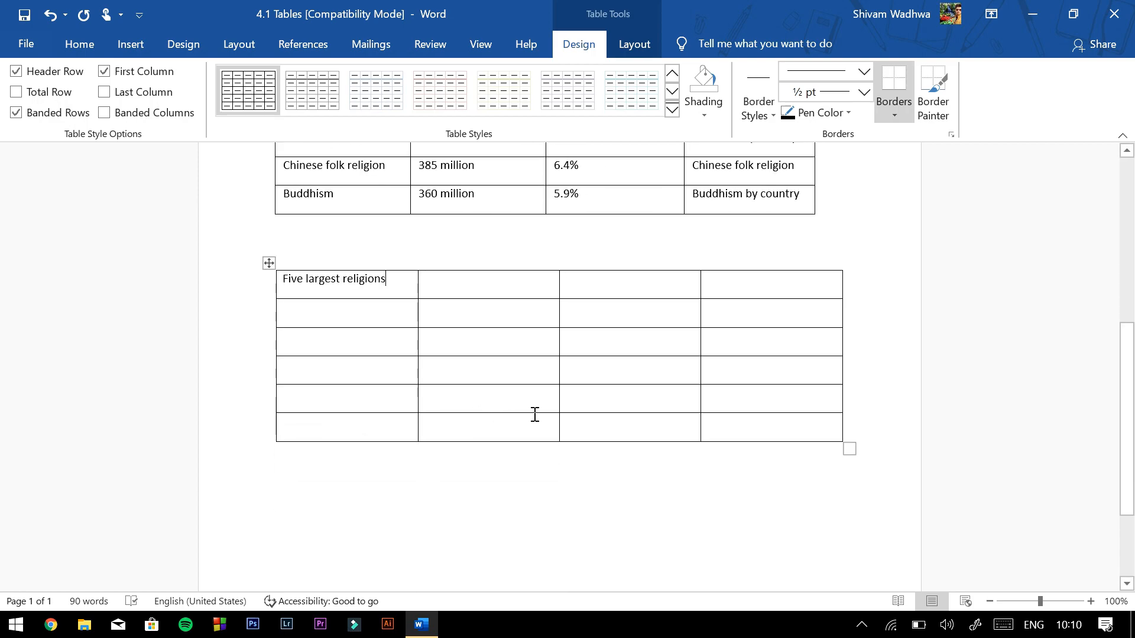
{"action": "left_click", "coordinate": [345, 479]}
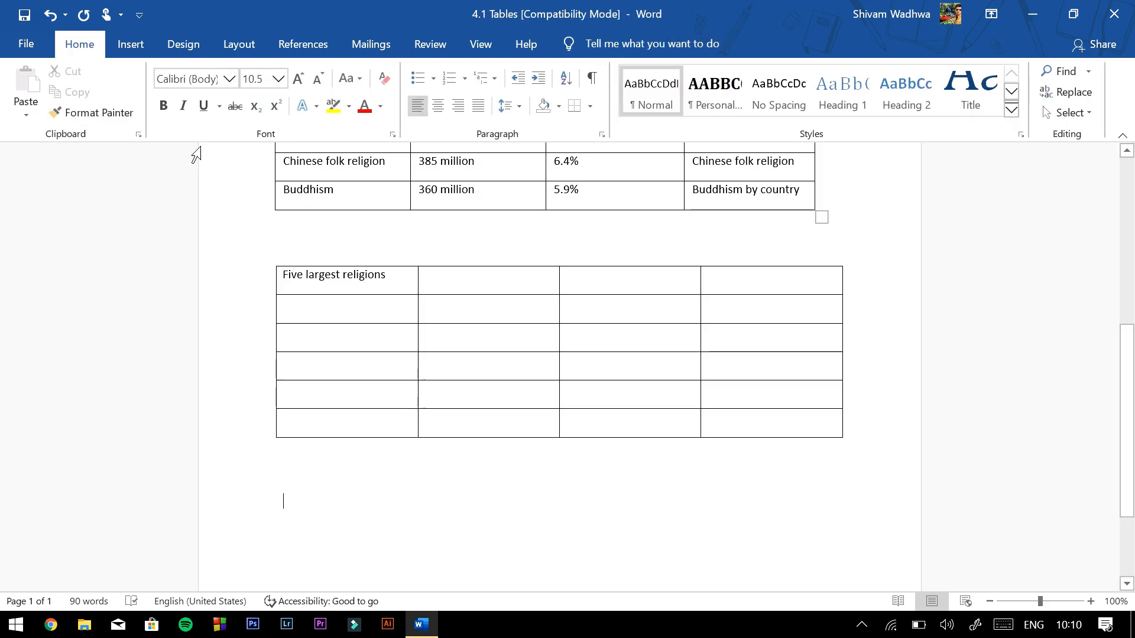
{"action": "left_click", "coordinate": [143, 40]}
{"action": "left_click", "coordinate": [112, 106]}
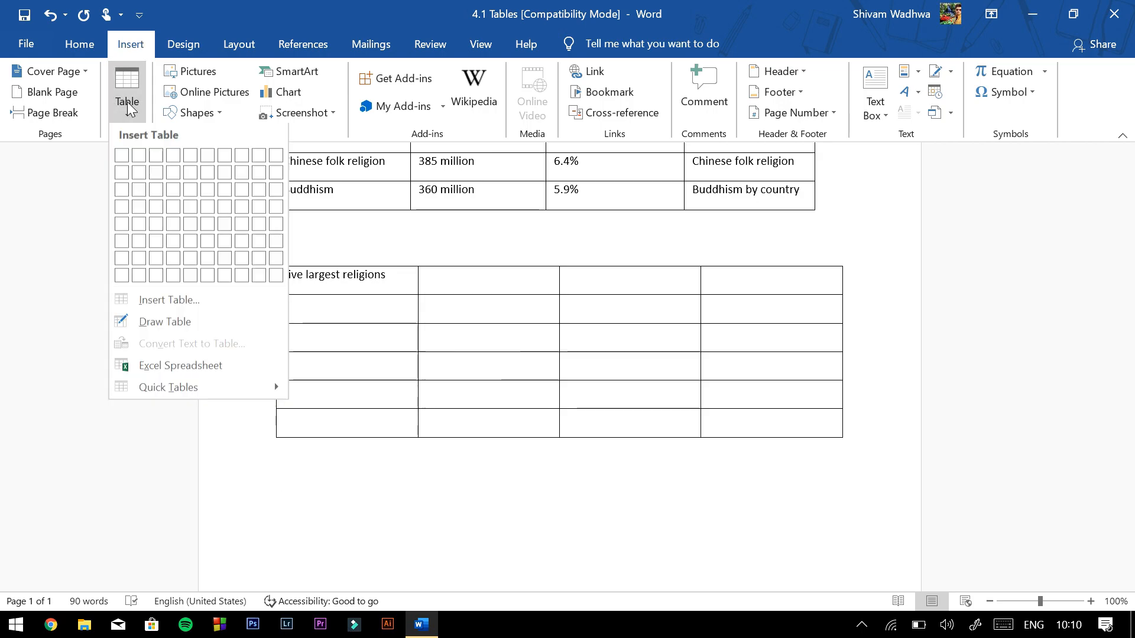
{"action": "left_click", "coordinate": [160, 301]}
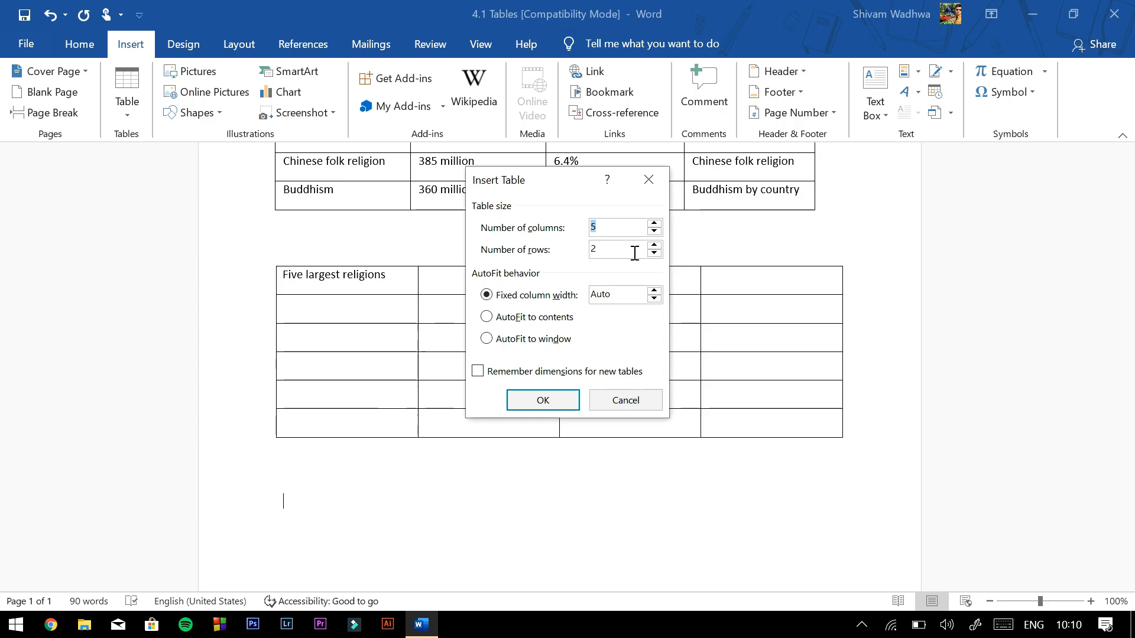
{"action": "left_click", "coordinate": [654, 231]}
{"action": "left_click", "coordinate": [653, 246]}
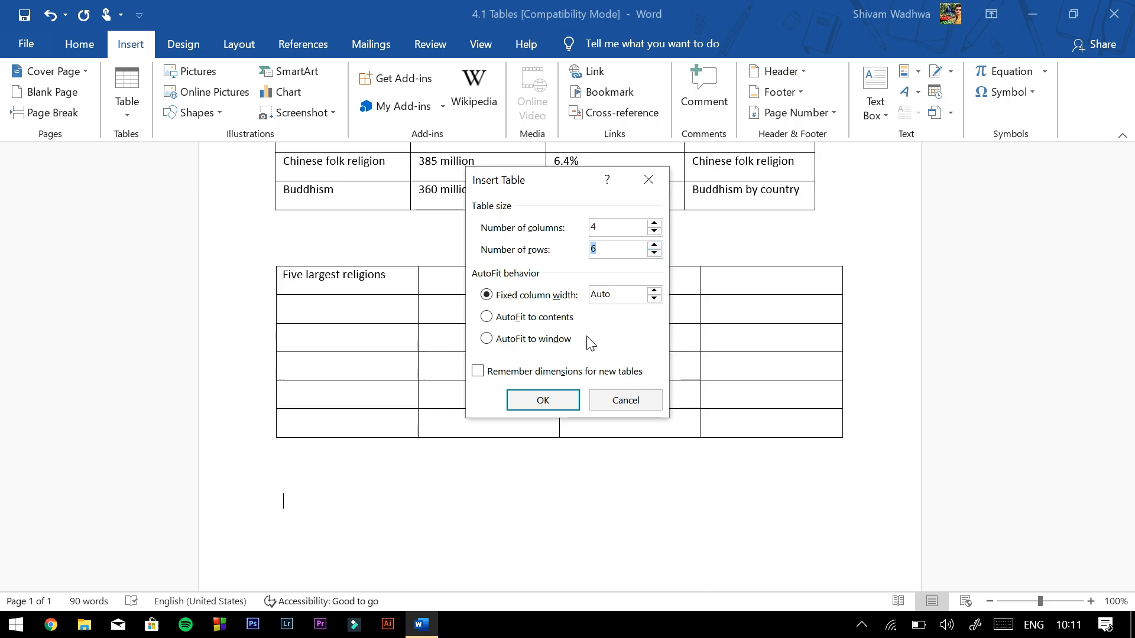
{"action": "left_click", "coordinate": [554, 401]}
Draw the outer border of a freehand table about 16.83 cm wide and 5.91 cm high below the table ending on page 2.
{"action": "scroll", "coordinate": [321, 314], "scroll_direction": "down", "scroll_amount": 3}
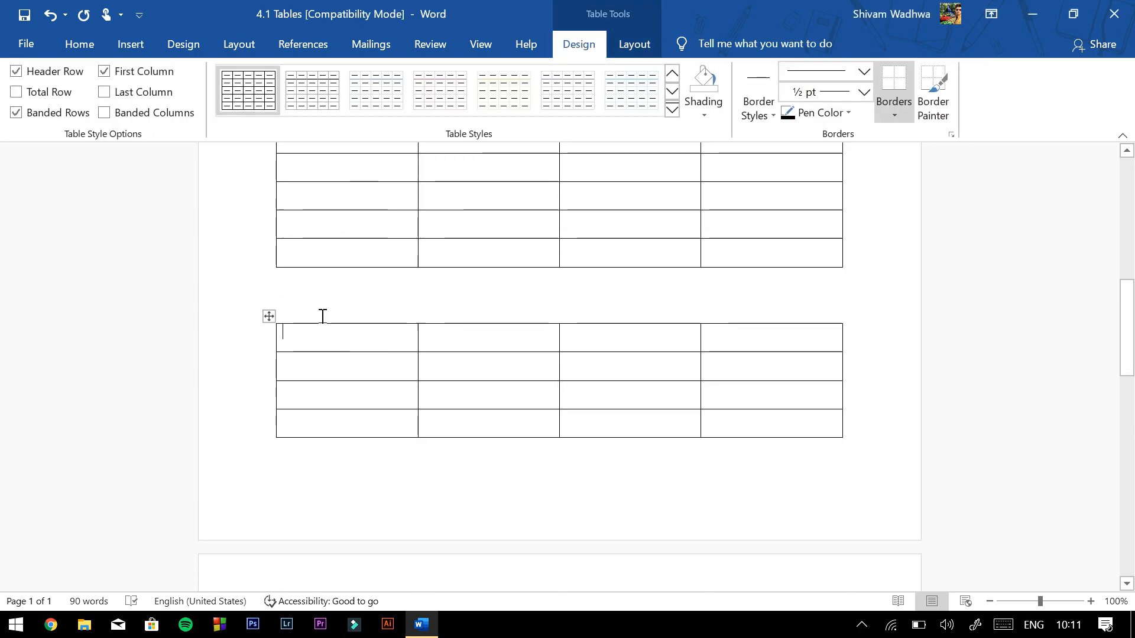
{"action": "scroll", "coordinate": [290, 225], "scroll_direction": "down", "scroll_amount": 2}
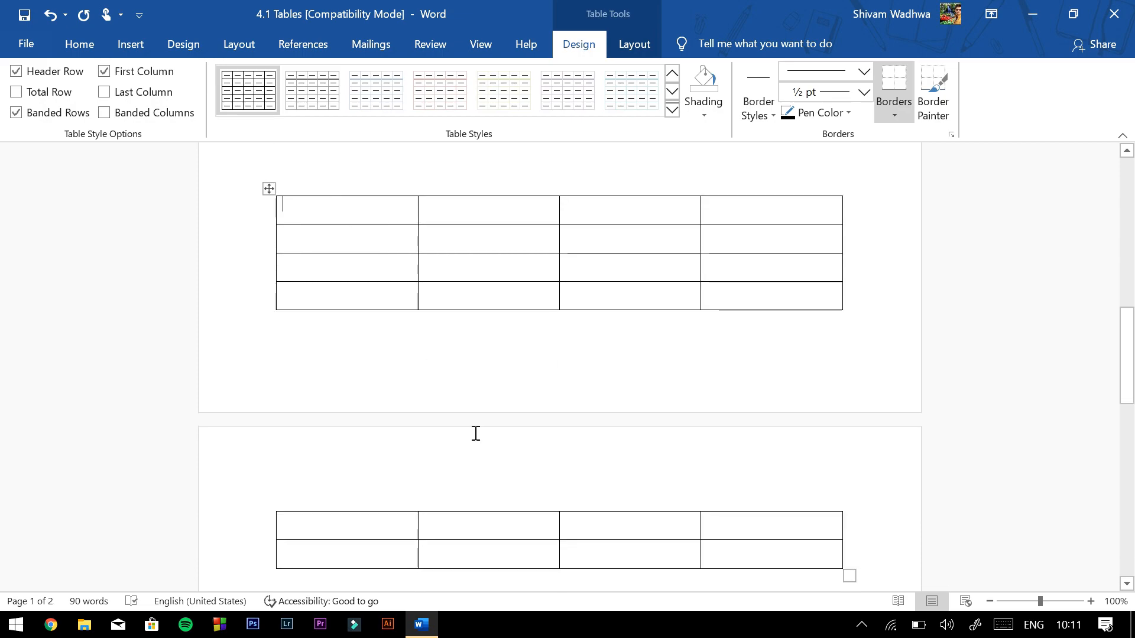
{"action": "scroll", "coordinate": [481, 415], "scroll_direction": "down", "scroll_amount": 4}
{"action": "scroll", "coordinate": [483, 409], "scroll_direction": "up", "scroll_amount": 2}
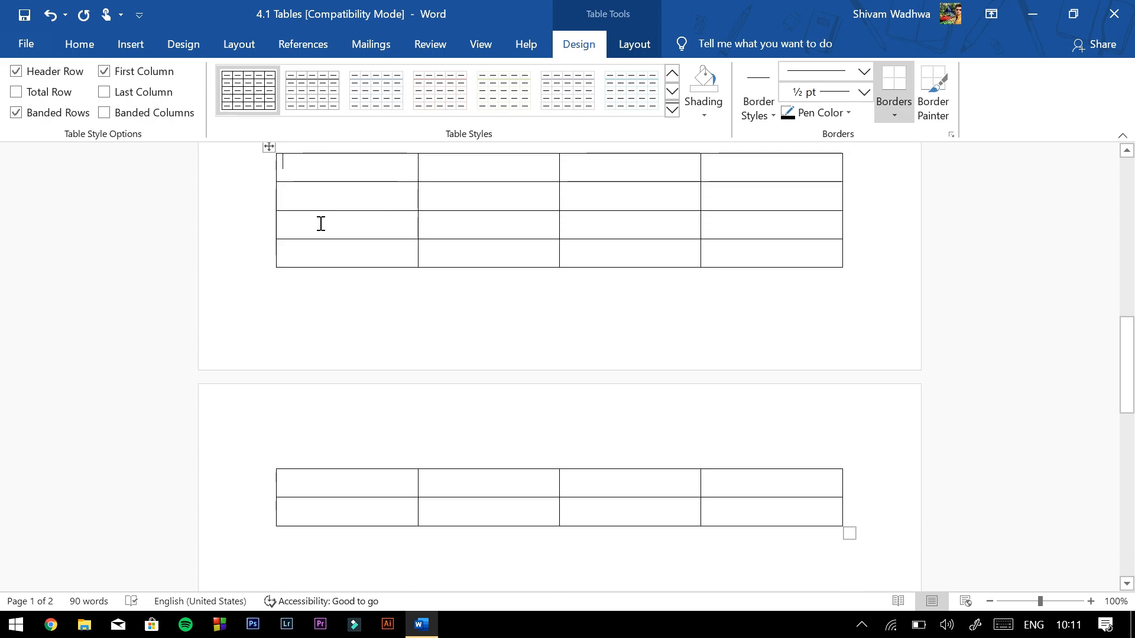
{"action": "scroll", "coordinate": [345, 354], "scroll_direction": "down", "scroll_amount": 4}
{"action": "scroll", "coordinate": [531, 387], "scroll_direction": "down", "scroll_amount": 1}
{"action": "left_click", "coordinate": [484, 455]}
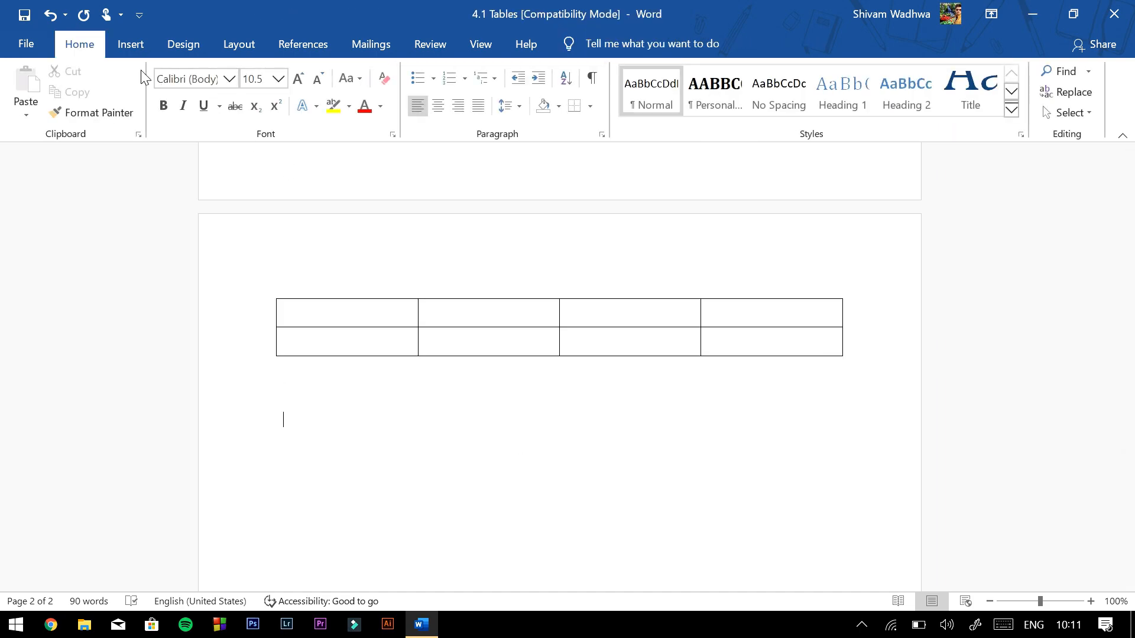
{"action": "left_click", "coordinate": [130, 45]}
{"action": "left_click", "coordinate": [124, 117]}
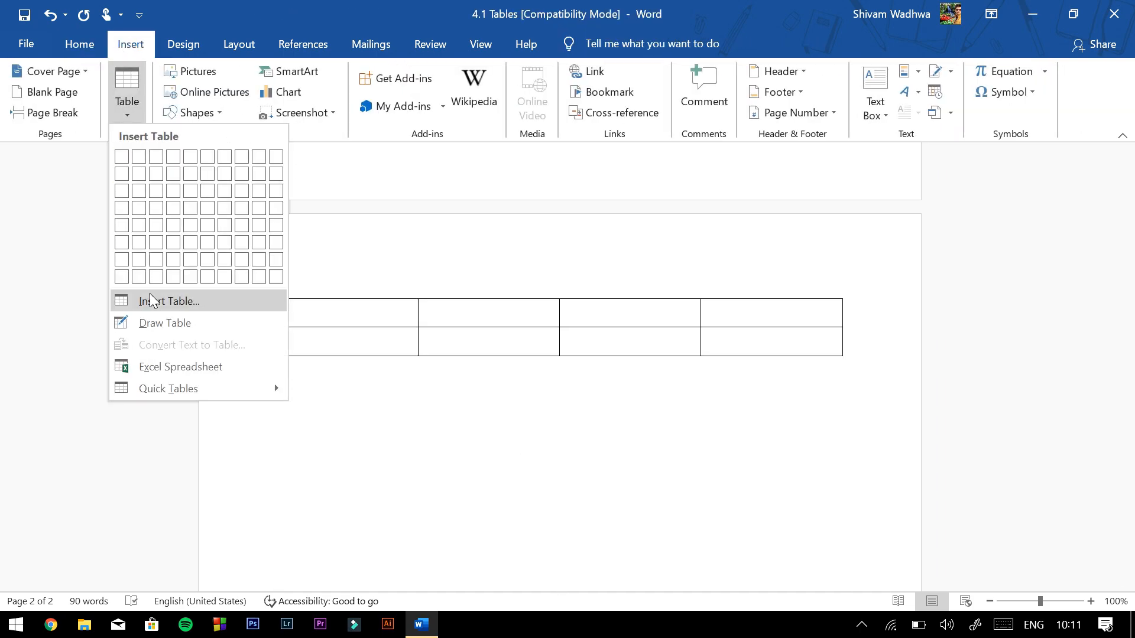
{"action": "left_click", "coordinate": [170, 324]}
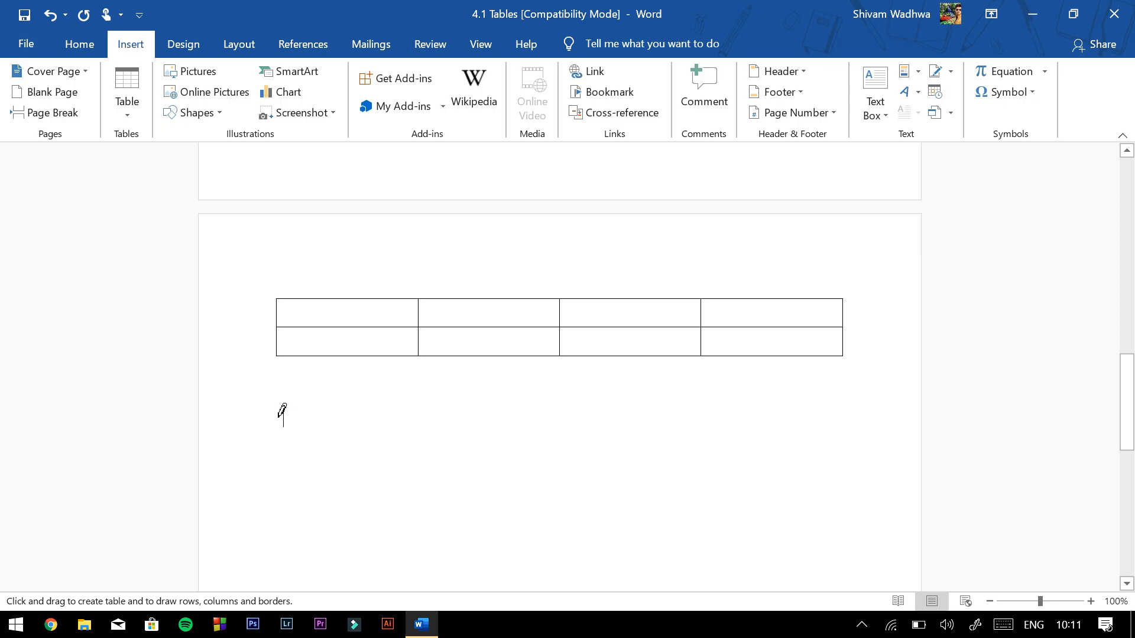
{"action": "left_click", "coordinate": [122, 110]}
{"action": "left_click", "coordinate": [154, 322]}
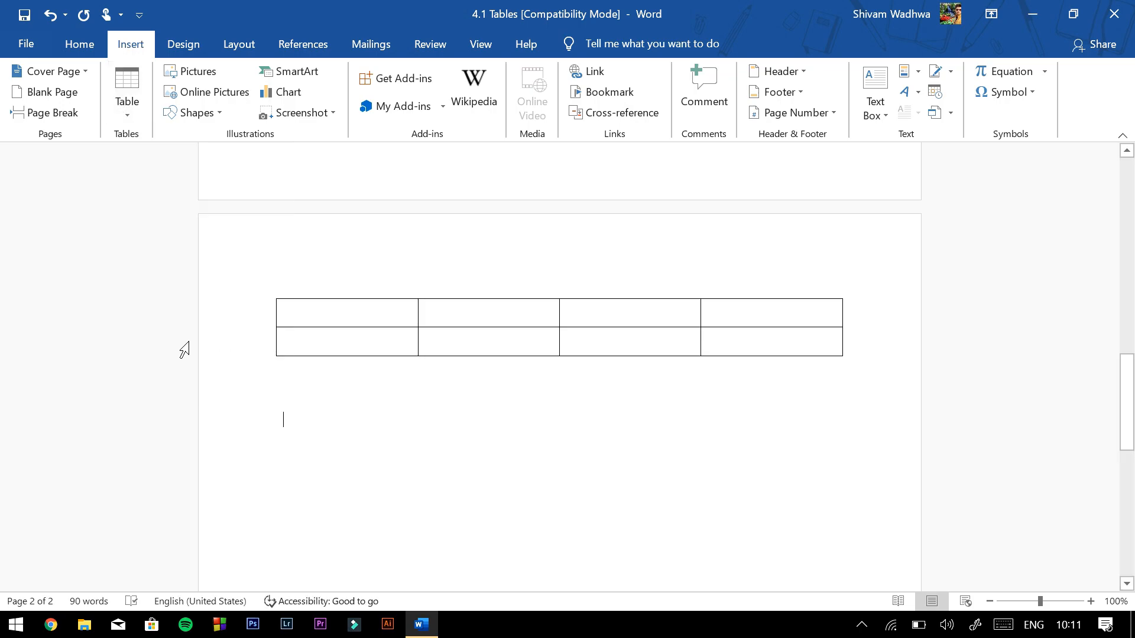
{"action": "left_click", "coordinate": [125, 112]}
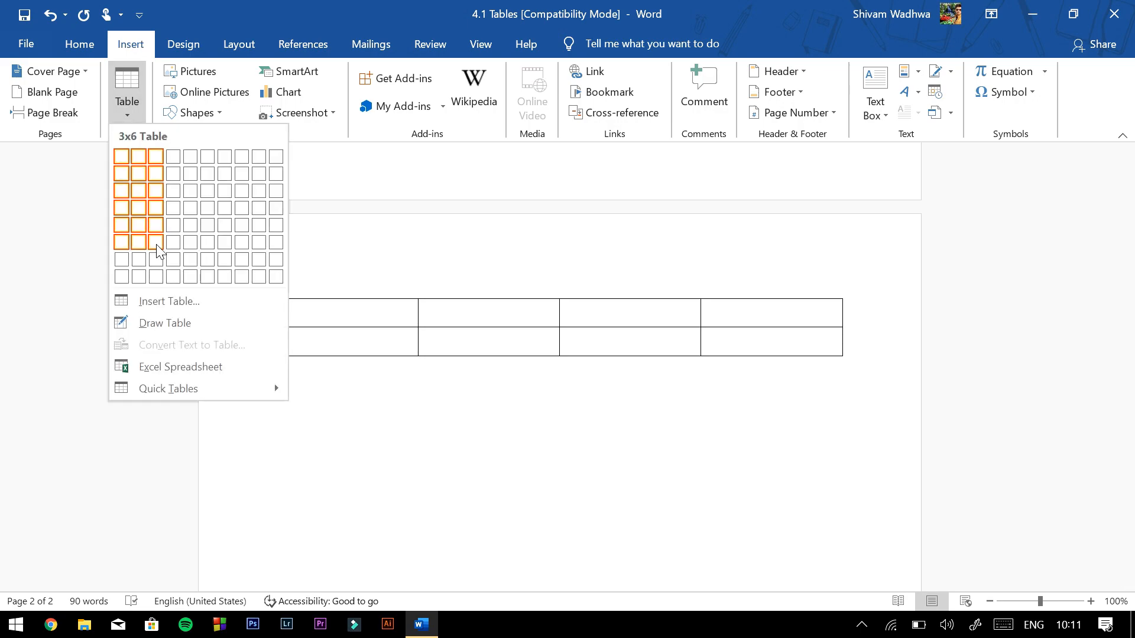
{"action": "left_click", "coordinate": [155, 323]}
{"action": "mouse_move", "coordinate": [281, 412]}
{"action": "left_mouse_down"}
{"action": "mouse_move", "coordinate": [307, 440]}
{"action": "mouse_move", "coordinate": [705, 583]}
{"action": "mouse_move", "coordinate": [761, 588]}
{"action": "mouse_move", "coordinate": [844, 383]}
{"action": "left_mouse_up"}
Draw three vertical lines in the freehand table to divide it into four columns, the first about 4.16 cm wide.
{"action": "scroll", "coordinate": [598, 314], "scroll_direction": "up", "scroll_amount": 1}
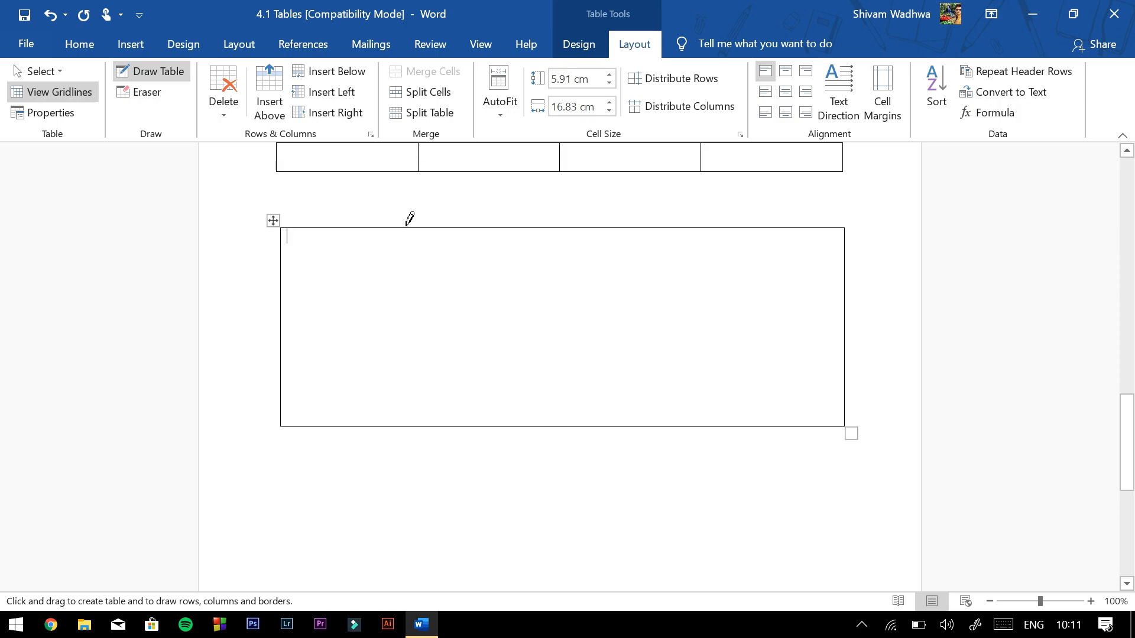
{"action": "left_click_drag", "start_coordinate": [424, 230], "coordinate": [421, 369]}
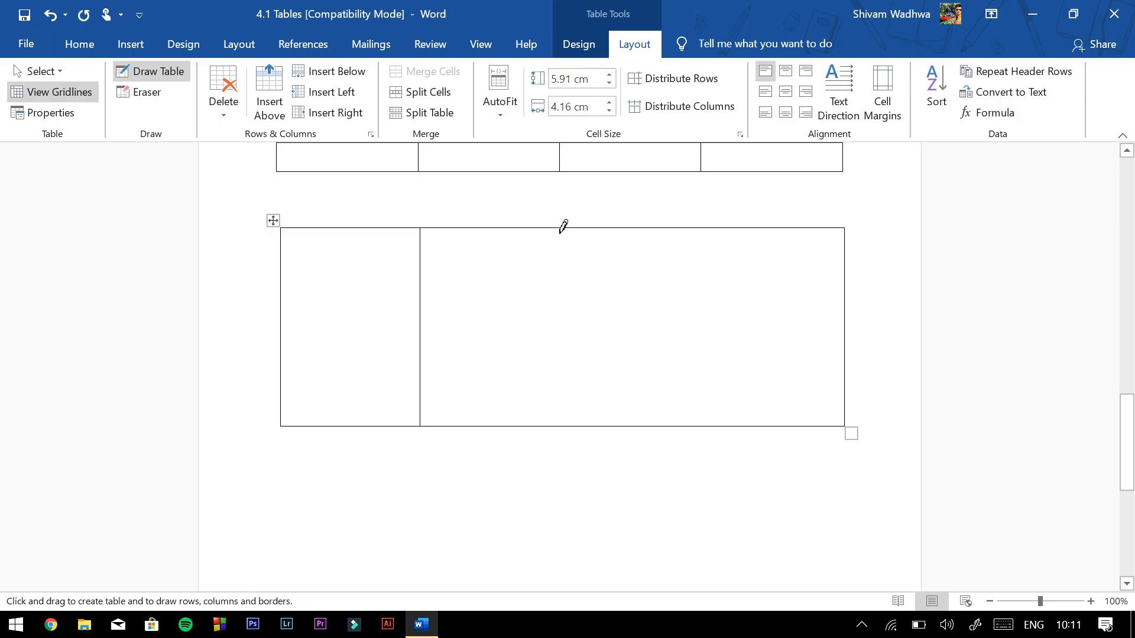
{"action": "left_click_drag", "start_coordinate": [562, 229], "coordinate": [558, 378]}
{"action": "left_click_drag", "start_coordinate": [697, 229], "coordinate": [710, 398]}
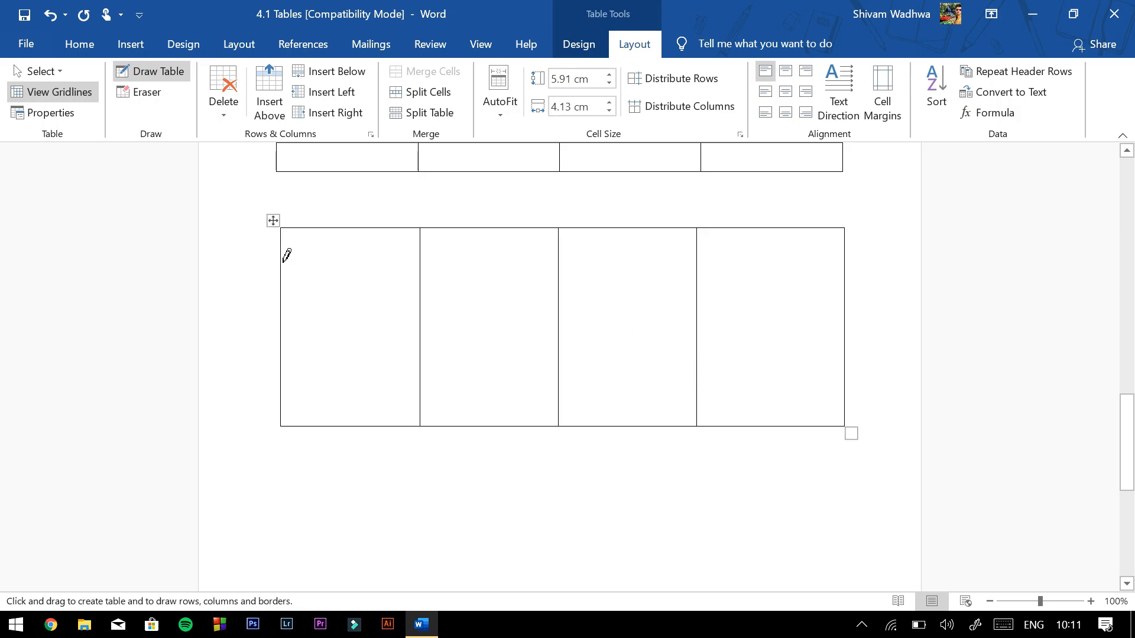
Draw three horizontal lines across the freehand table to form four rows, the first about 1.01 cm high.
{"action": "mouse_move", "coordinate": [293, 259]}
{"action": "left_mouse_down"}
{"action": "mouse_move", "coordinate": [733, 271]}
{"action": "mouse_move", "coordinate": [802, 254]}
{"action": "left_mouse_up"}
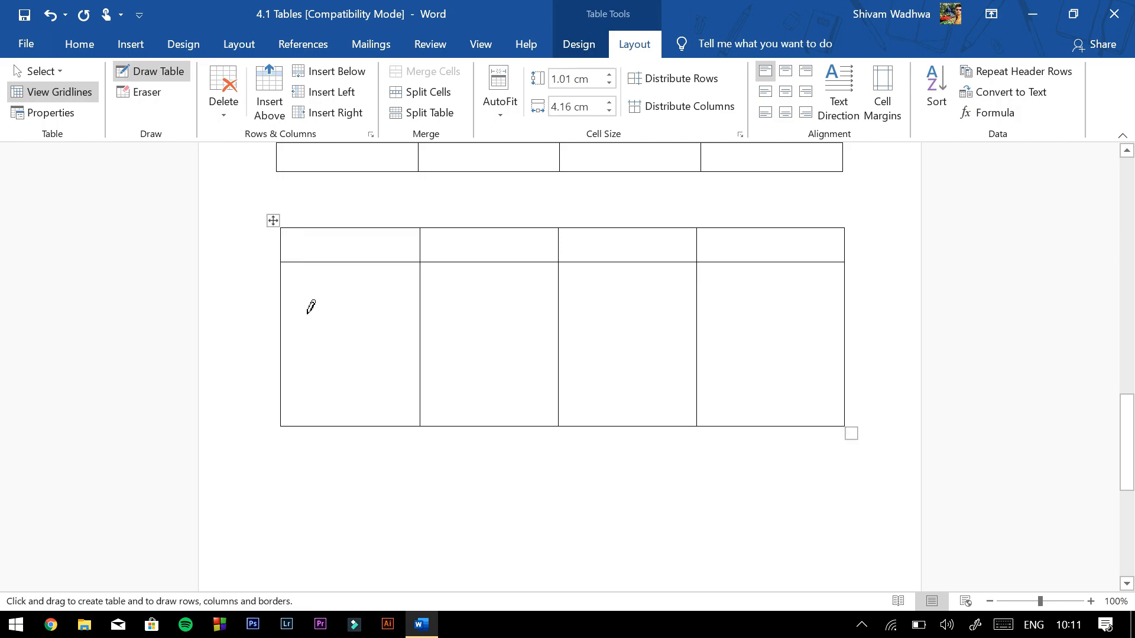
{"action": "mouse_move", "coordinate": [287, 310]}
{"action": "left_mouse_down"}
{"action": "mouse_move", "coordinate": [472, 293]}
{"action": "mouse_move", "coordinate": [786, 322]}
{"action": "left_mouse_up"}
{"action": "left_click_drag", "start_coordinate": [286, 358], "coordinate": [794, 354]}
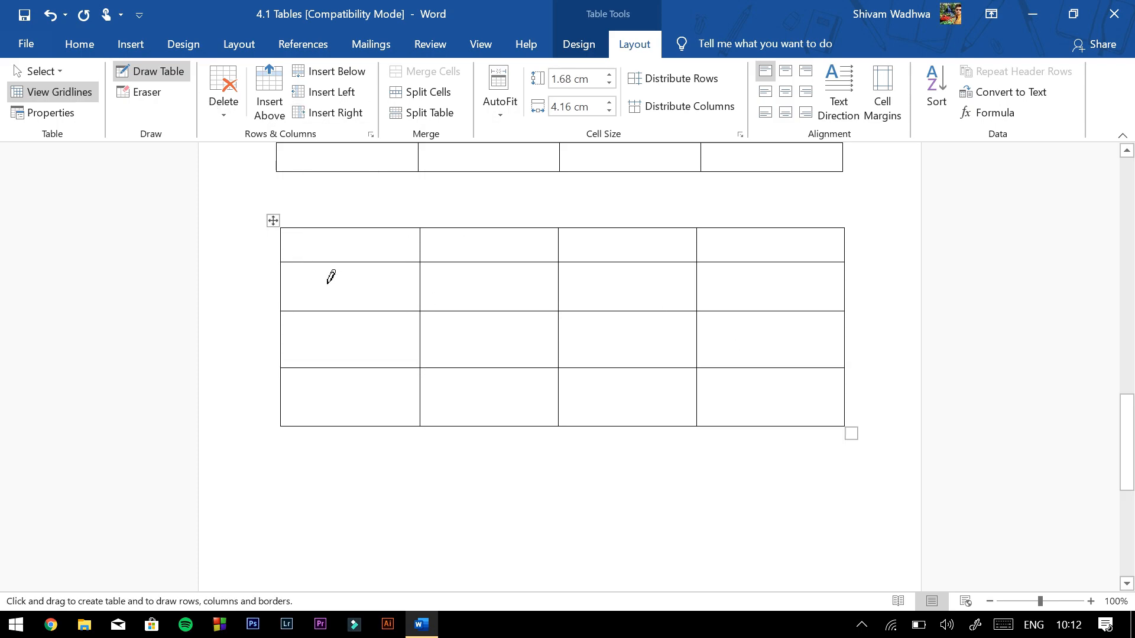
Erase the borders between the first column's top three cells and between the second and third cells of row two.
{"action": "left_click", "coordinate": [142, 93]}
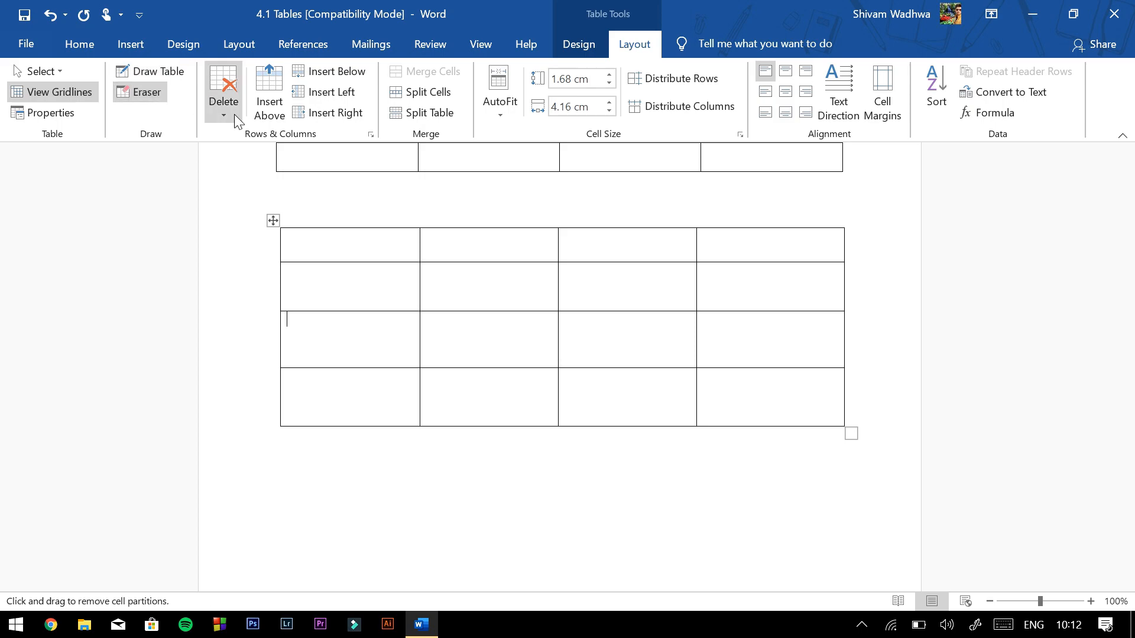
{"action": "left_click", "coordinate": [351, 262]}
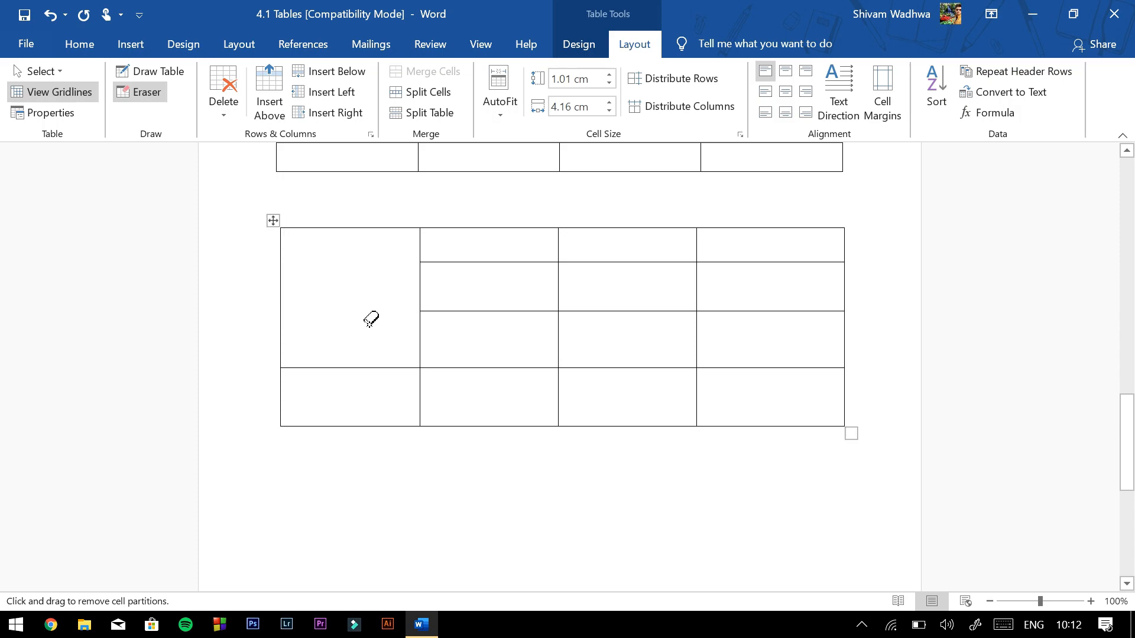
{"action": "left_click", "coordinate": [444, 308]}
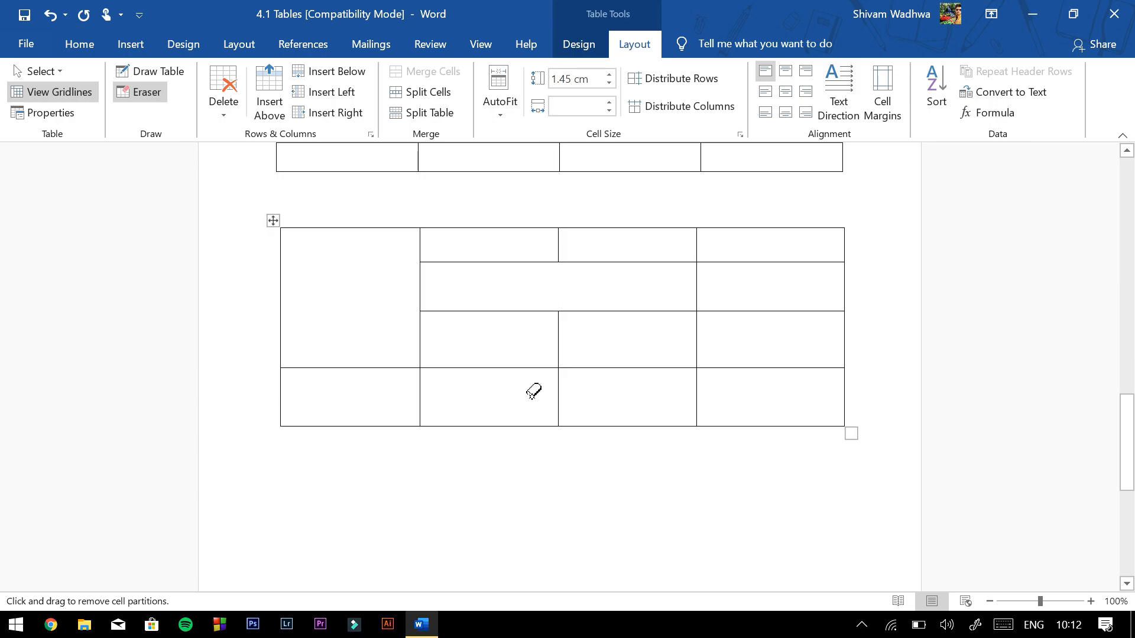
Stop erasing borders and insert an embedded Excel spreadsheet in the empty space below the freehand table.
{"action": "scroll", "coordinate": [464, 273], "scroll_direction": "down", "scroll_amount": 3}
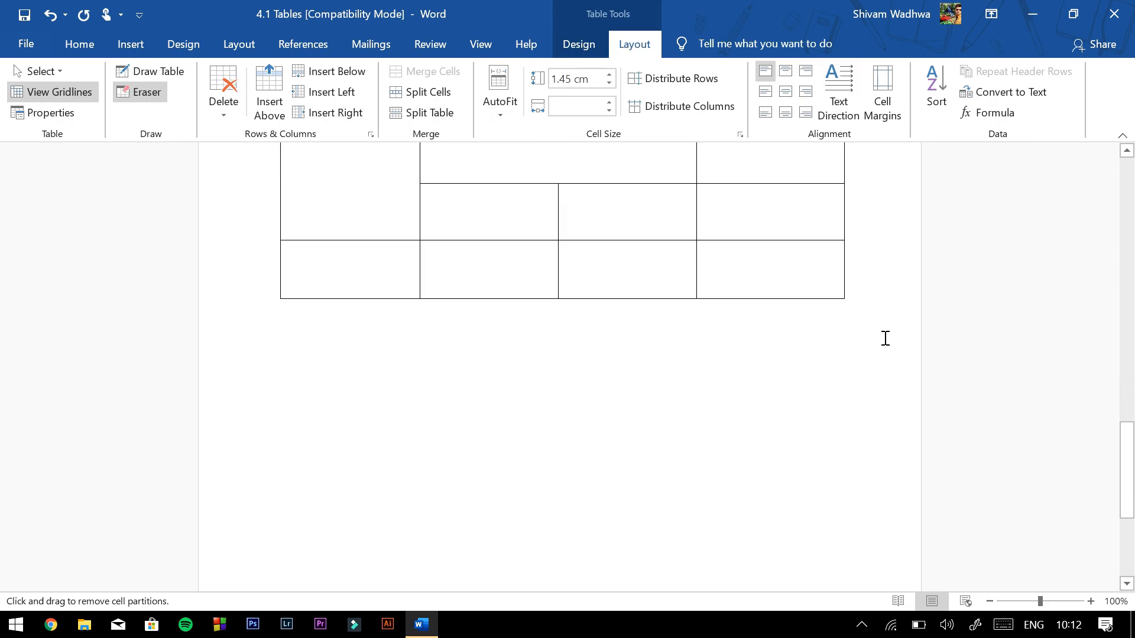
{"action": "key", "text": "Escape"}
{"action": "left_click", "coordinate": [260, 372]}
{"action": "left_click", "coordinate": [291, 372]}
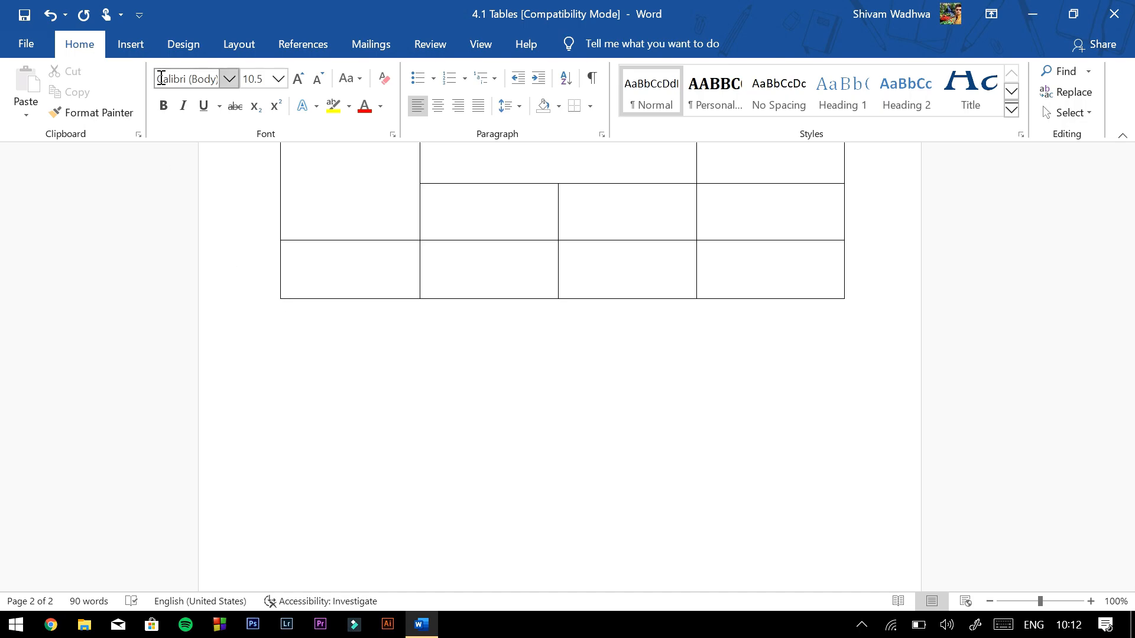
{"action": "left_click", "coordinate": [124, 44]}
{"action": "left_click", "coordinate": [129, 106]}
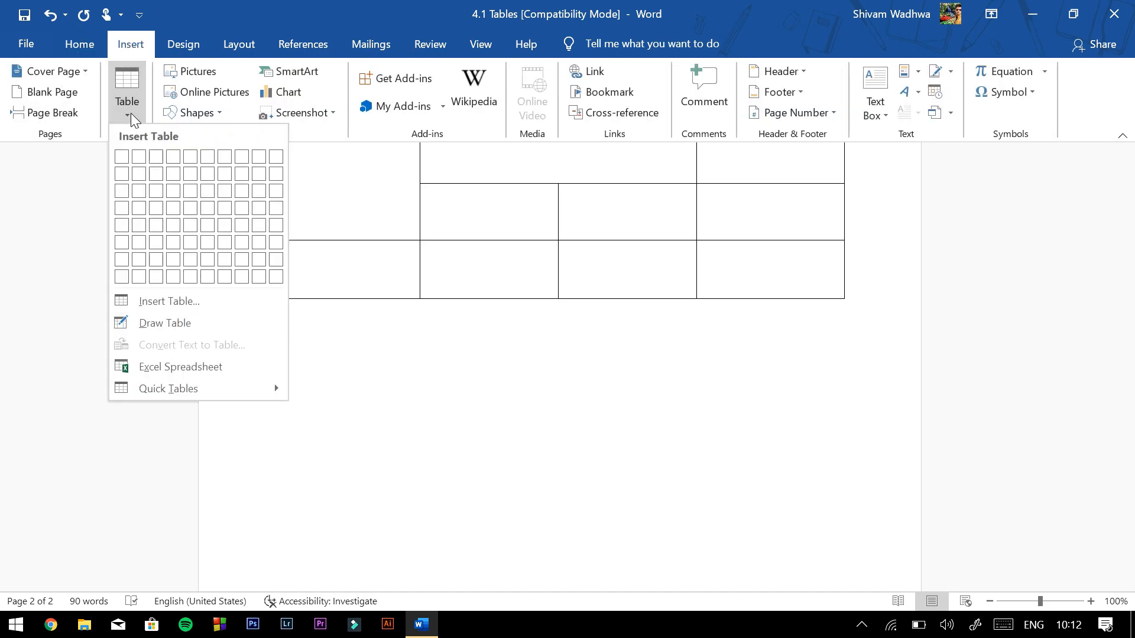
{"action": "left_click", "coordinate": [227, 364]}
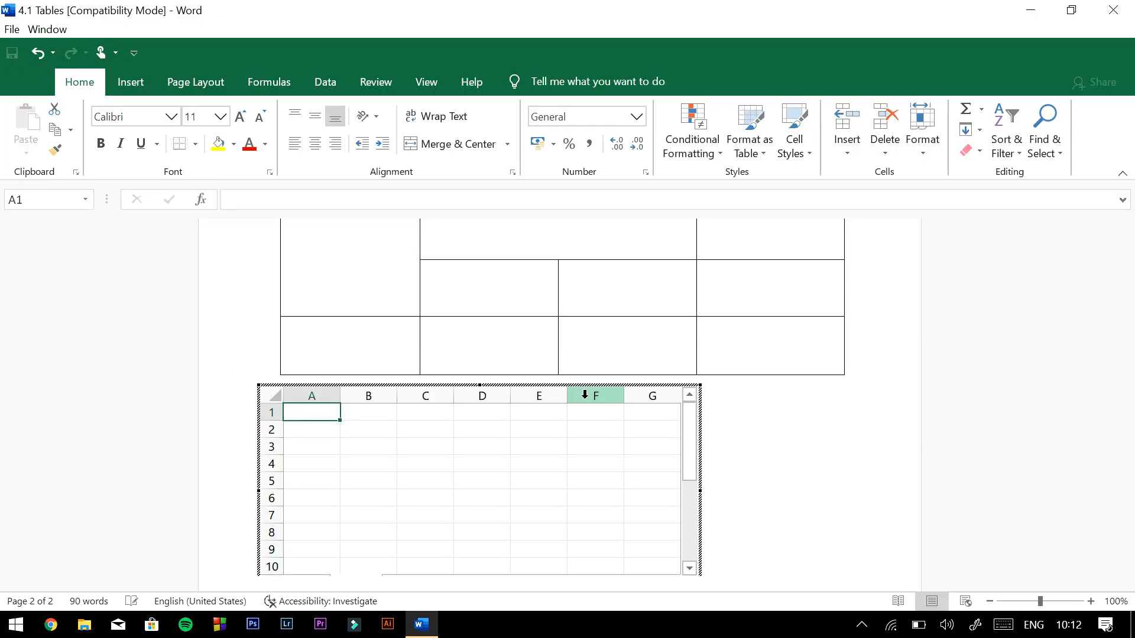
Exit editing of the embedded spreadsheet and add two line breaks after it.
{"action": "scroll", "coordinate": [622, 405], "scroll_direction": "down", "scroll_amount": 2}
{"action": "scroll", "coordinate": [559, 448], "scroll_direction": "up", "scroll_amount": 2}
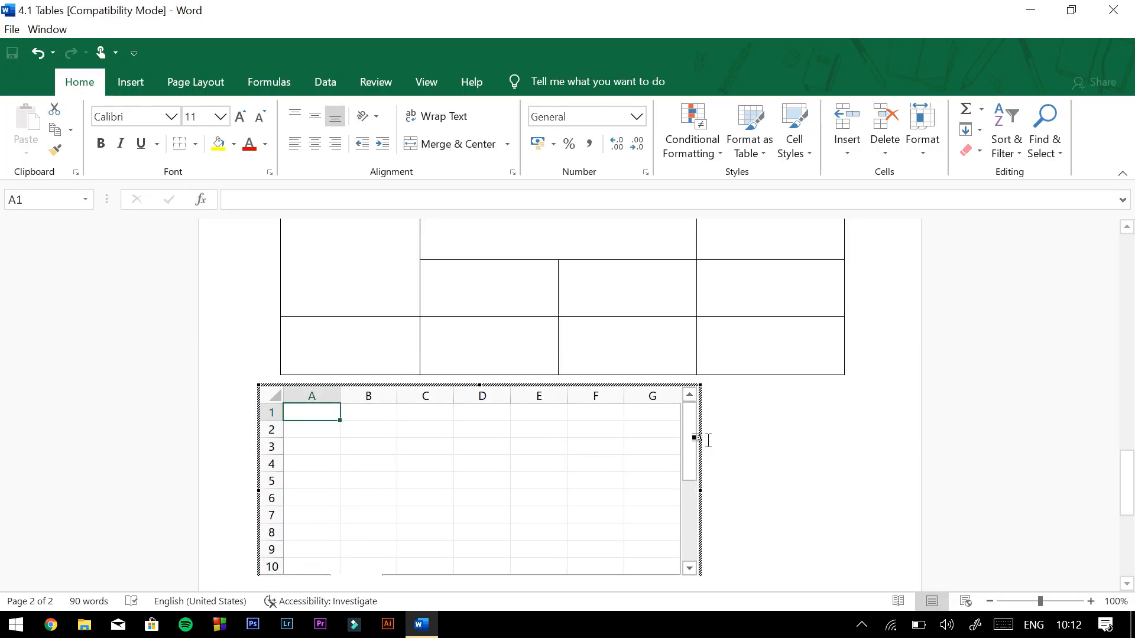
{"action": "scroll", "coordinate": [489, 449], "scroll_direction": "down", "scroll_amount": 2}
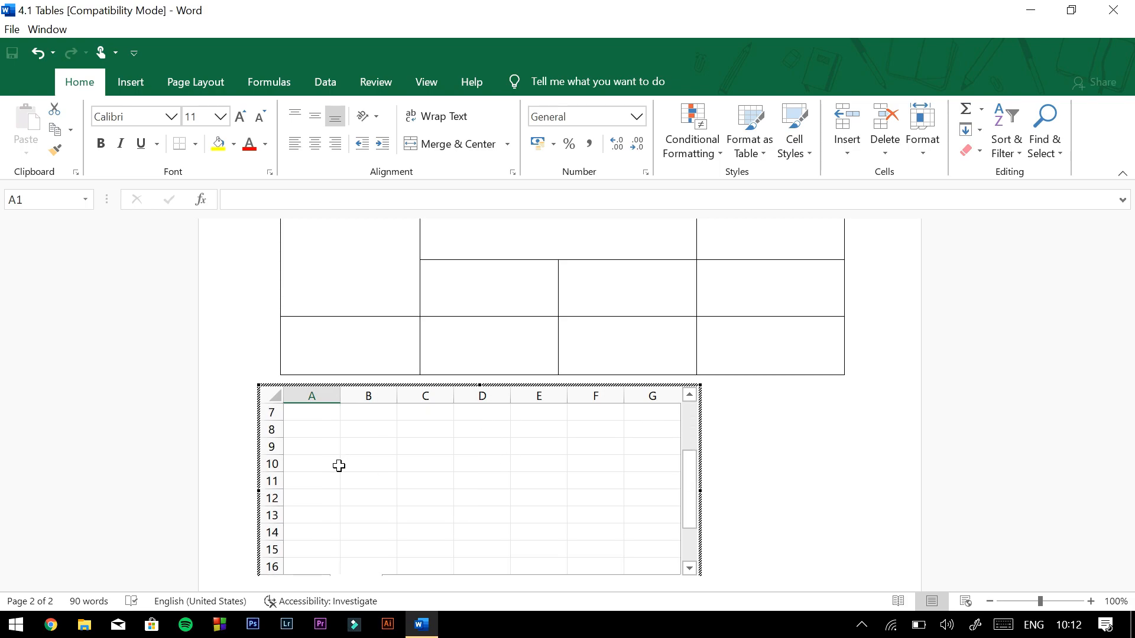
{"action": "scroll", "coordinate": [417, 472], "scroll_direction": "up", "scroll_amount": 2}
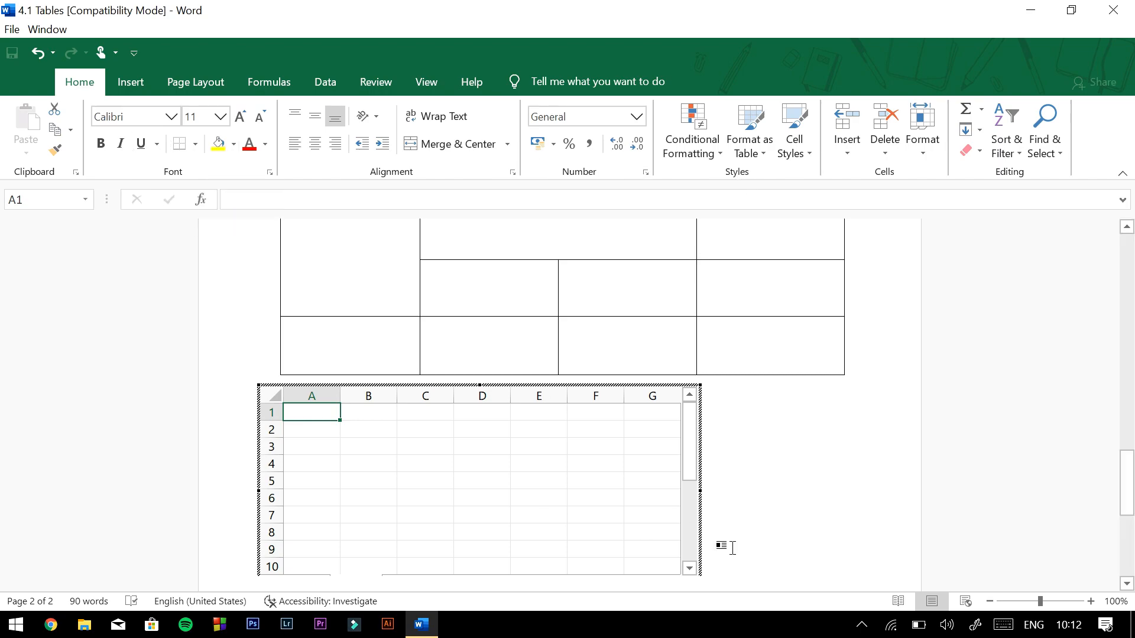
{"action": "scroll", "coordinate": [737, 547], "scroll_direction": "down", "scroll_amount": 2}
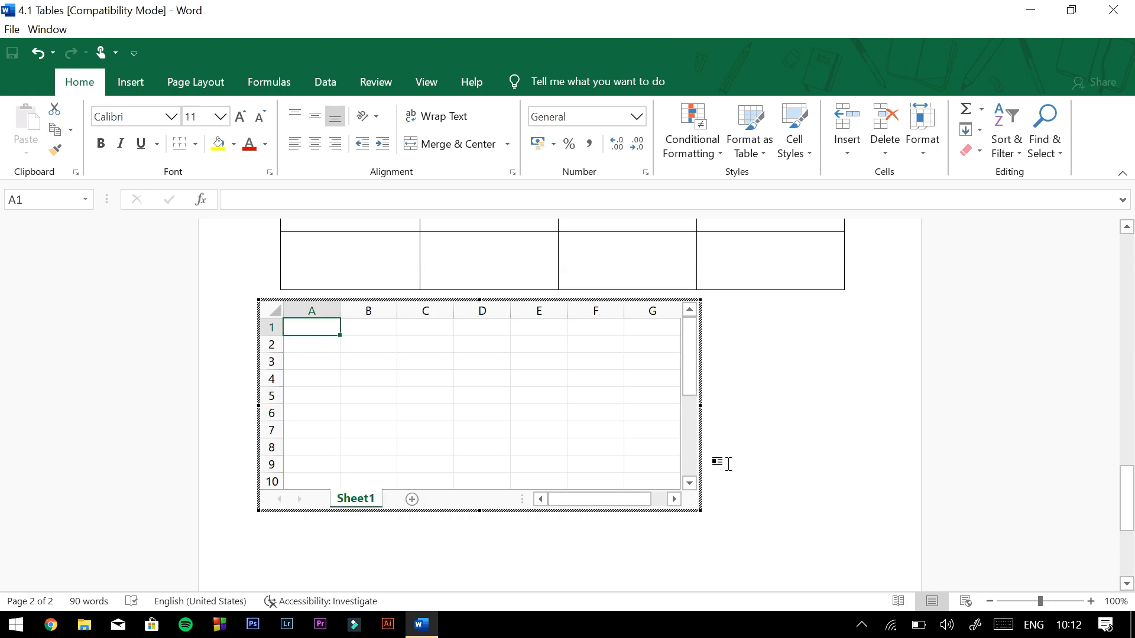
{"action": "left_click", "coordinate": [722, 509]}
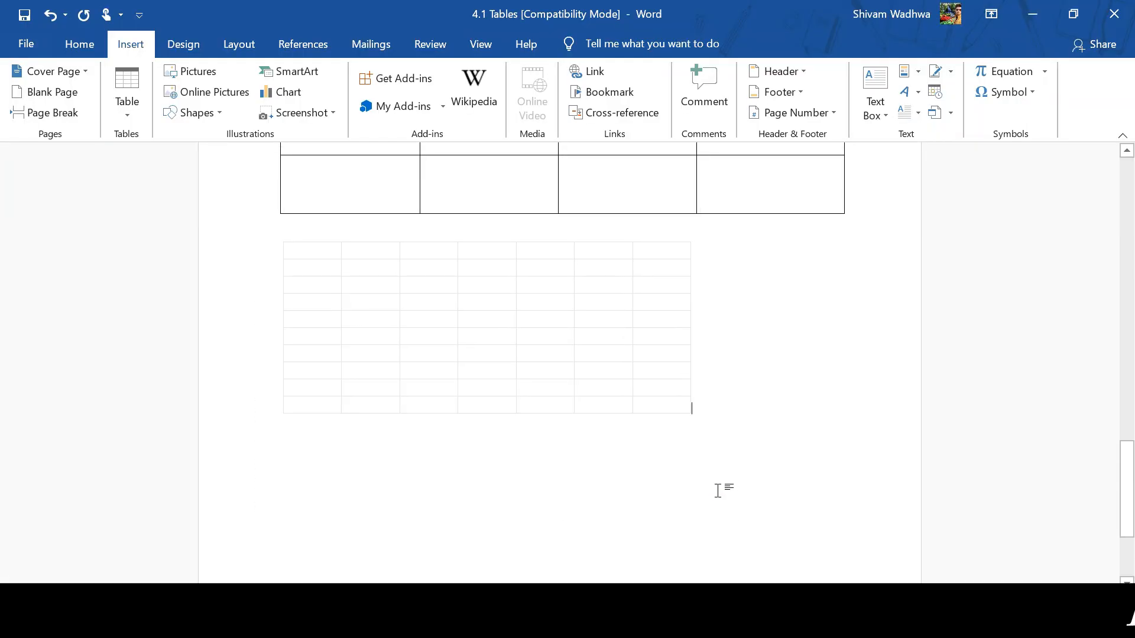
{"action": "key", "text": "Return"}
{"action": "key", "text": "Return"}
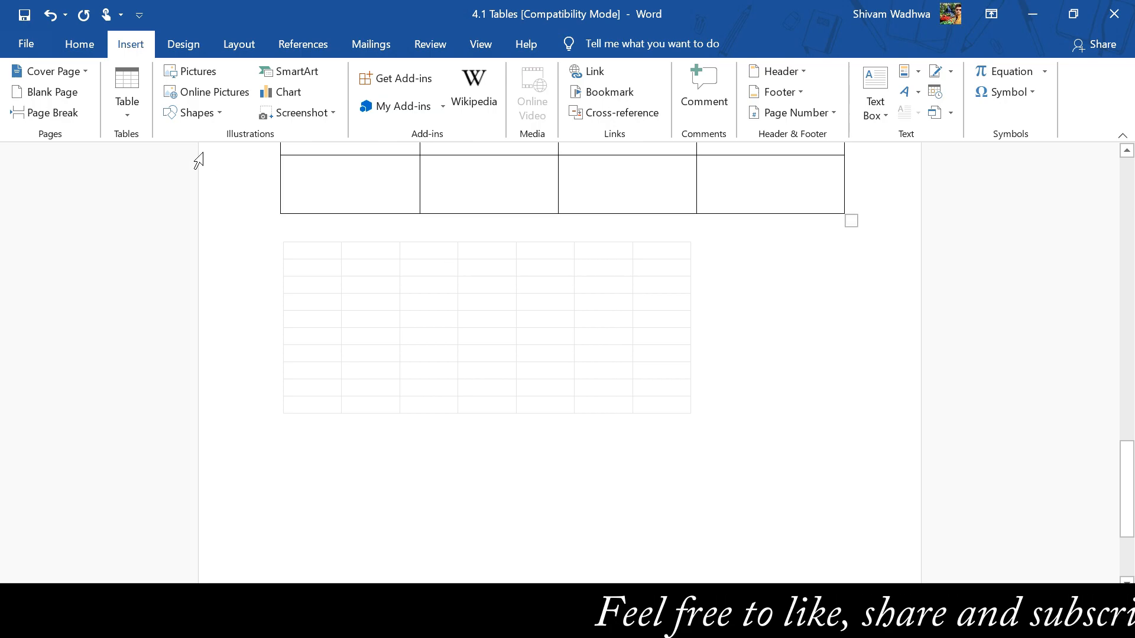
Browse the built-in Quick Tables and insert the Tabular List template below the embedded spreadsheet.
{"action": "left_click", "coordinate": [126, 114]}
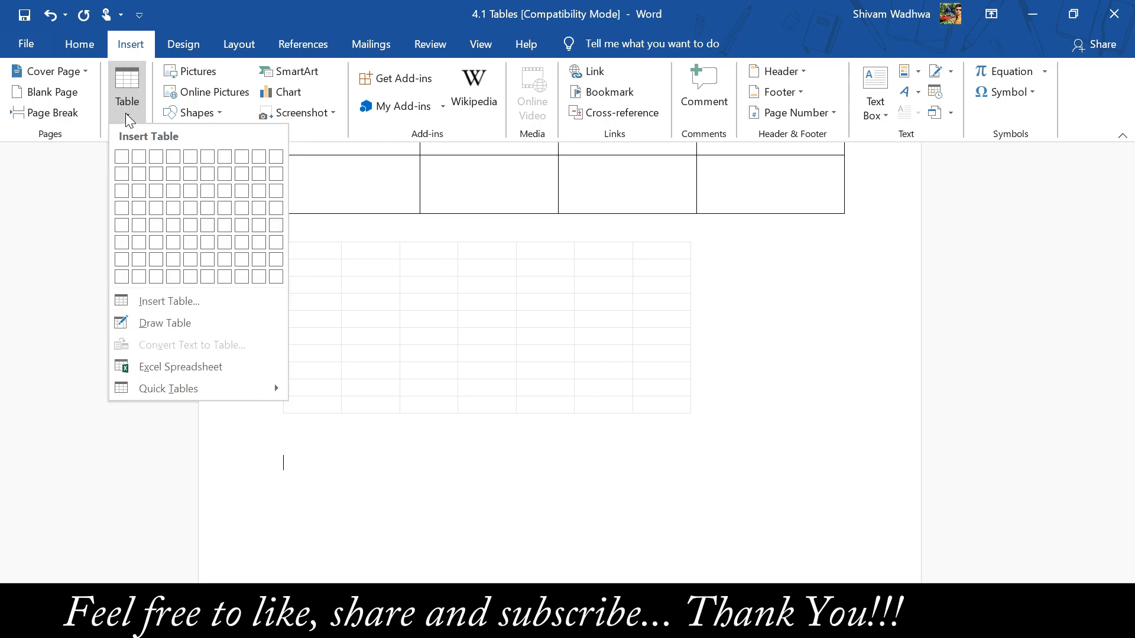
{"action": "mouse_move", "coordinate": [196, 385]}
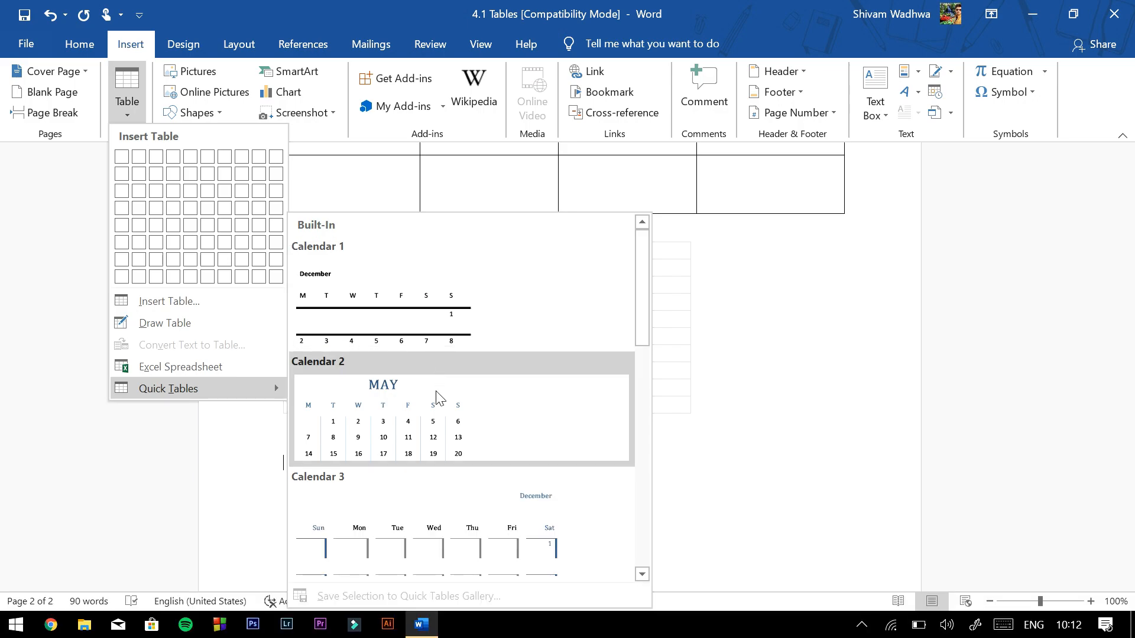
{"action": "scroll", "coordinate": [437, 397], "scroll_direction": "down", "scroll_amount": 3}
{"action": "scroll", "coordinate": [419, 348], "scroll_direction": "up", "scroll_amount": 3}
{"action": "scroll", "coordinate": [425, 425], "scroll_direction": "down", "scroll_amount": 6}
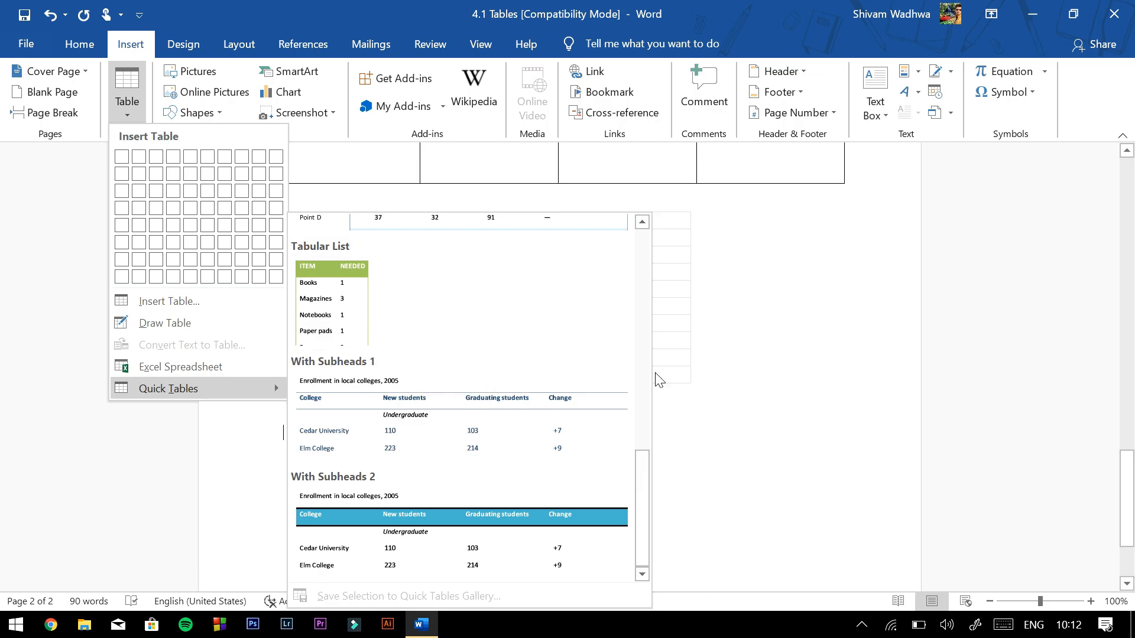
{"action": "scroll", "coordinate": [413, 423], "scroll_direction": "up", "scroll_amount": 6}
{"action": "scroll", "coordinate": [393, 414], "scroll_direction": "down", "scroll_amount": 6}
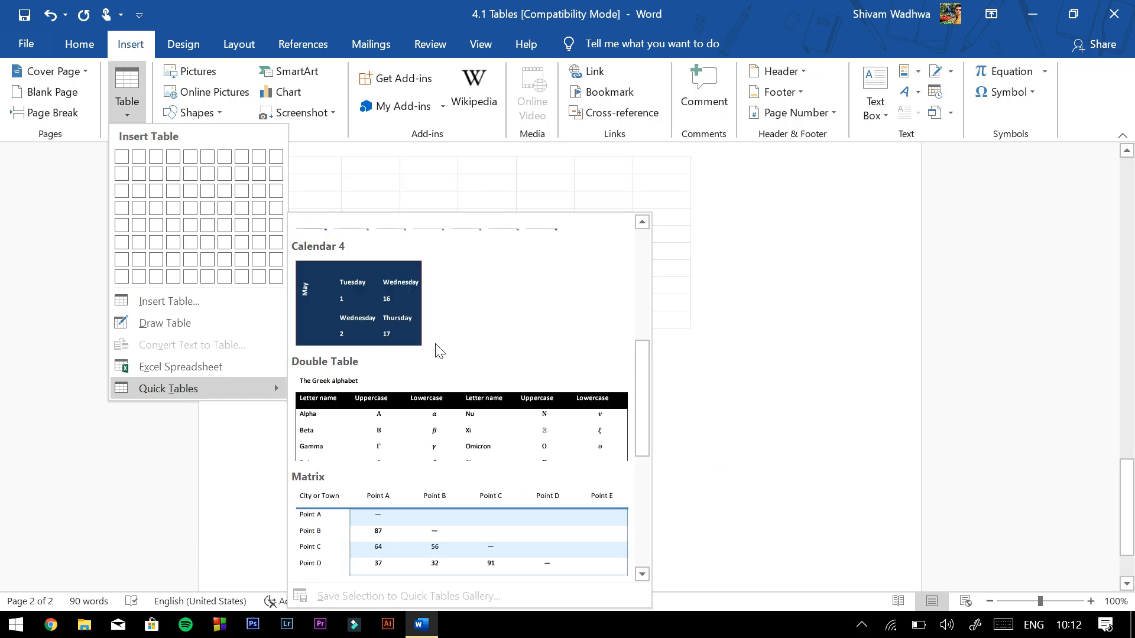
{"action": "left_click", "coordinate": [345, 307]}
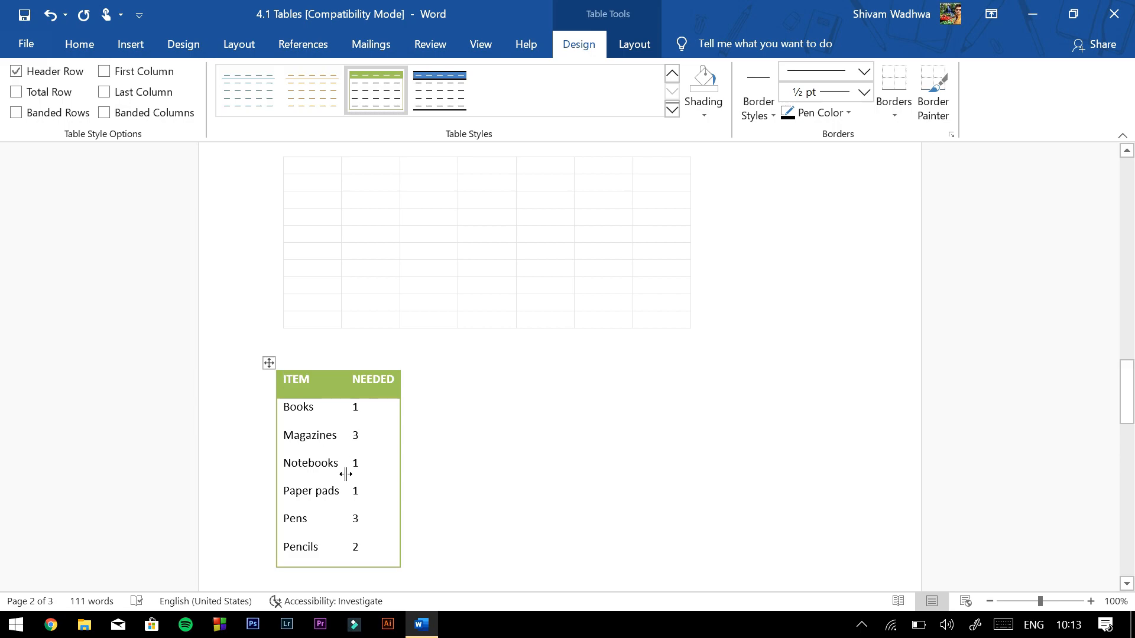
{"action": "scroll", "coordinate": [346, 474], "scroll_direction": "down", "scroll_amount": 1}
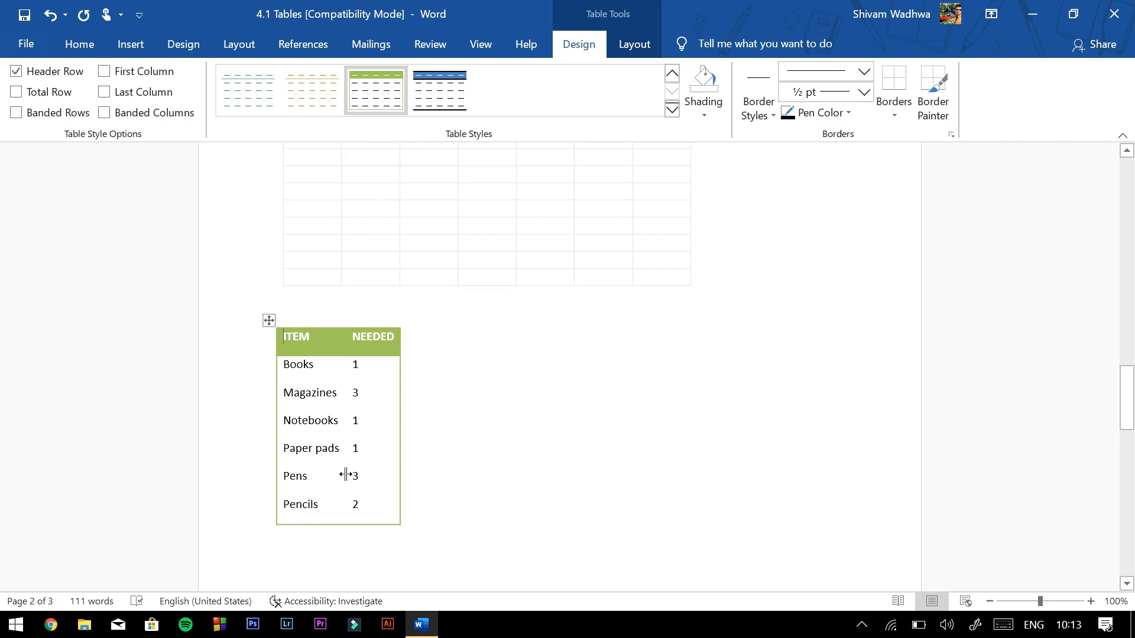